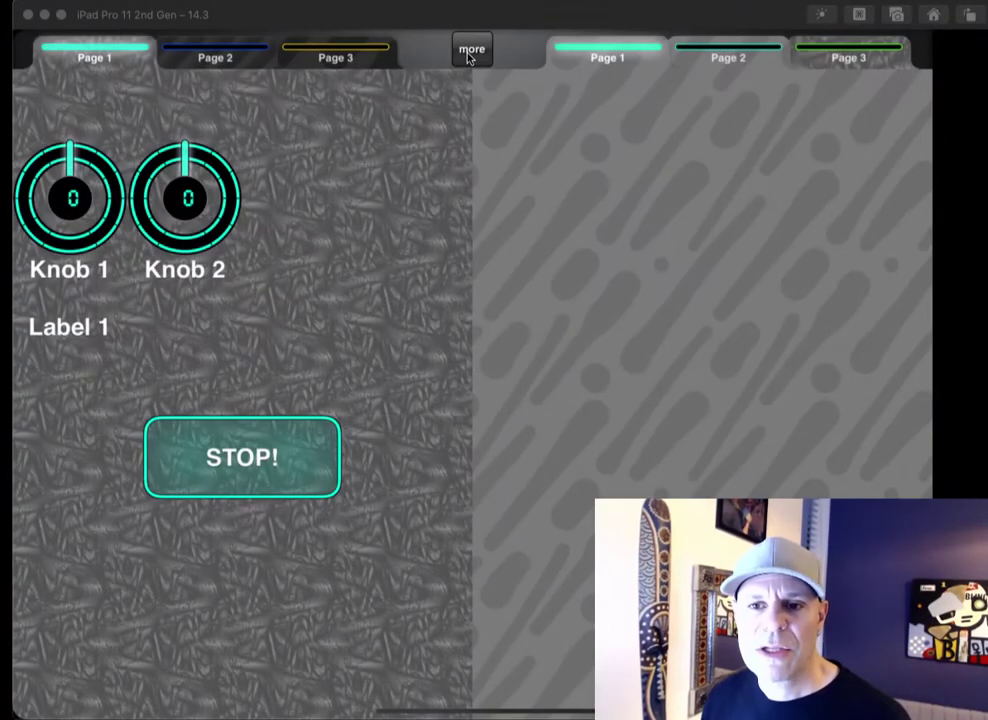
Step: Sweep Knob 1 and Knob 2 through their -5 to 5 ranges, showing Knob 2's Very low! tick
{"action": "left_click_drag", "start_coordinate": [75, 133], "coordinate": [38, 115]}
{"action": "left_click_drag", "start_coordinate": [157, 178], "coordinate": [184, 190]}
{"action": "left_click_drag", "start_coordinate": [72, 150], "coordinate": [98, 128]}
{"action": "left_click_drag", "start_coordinate": [172, 185], "coordinate": [118, 222]}
{"action": "left_click_drag", "start_coordinate": [163, 145], "coordinate": [206, 170]}
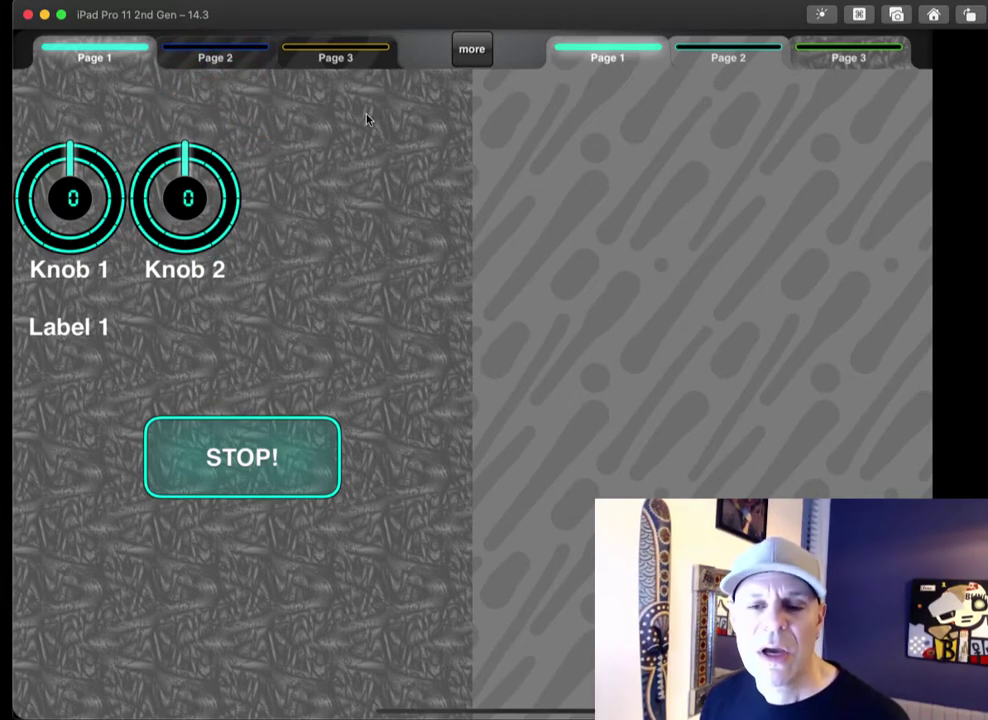
Step: Enter design mode and inspect Knob 1's properties
{"action": "left_click", "coordinate": [466, 52]}
{"action": "left_click", "coordinate": [470, 146]}
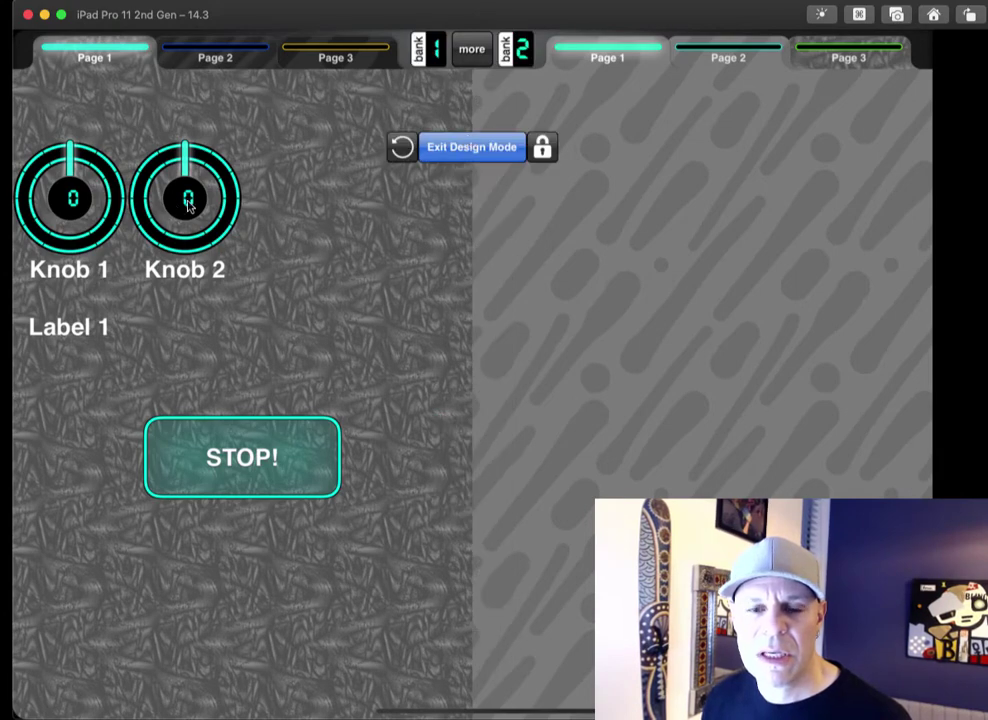
{"action": "left_click", "coordinate": [62, 200]}
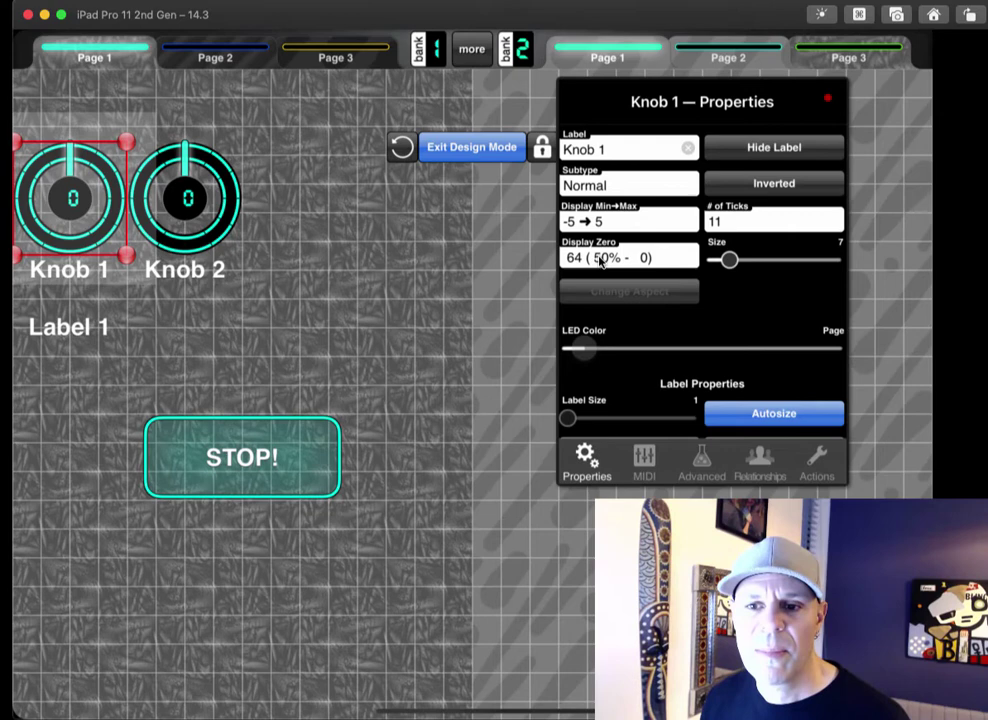
{"action": "left_click", "coordinate": [827, 97]}
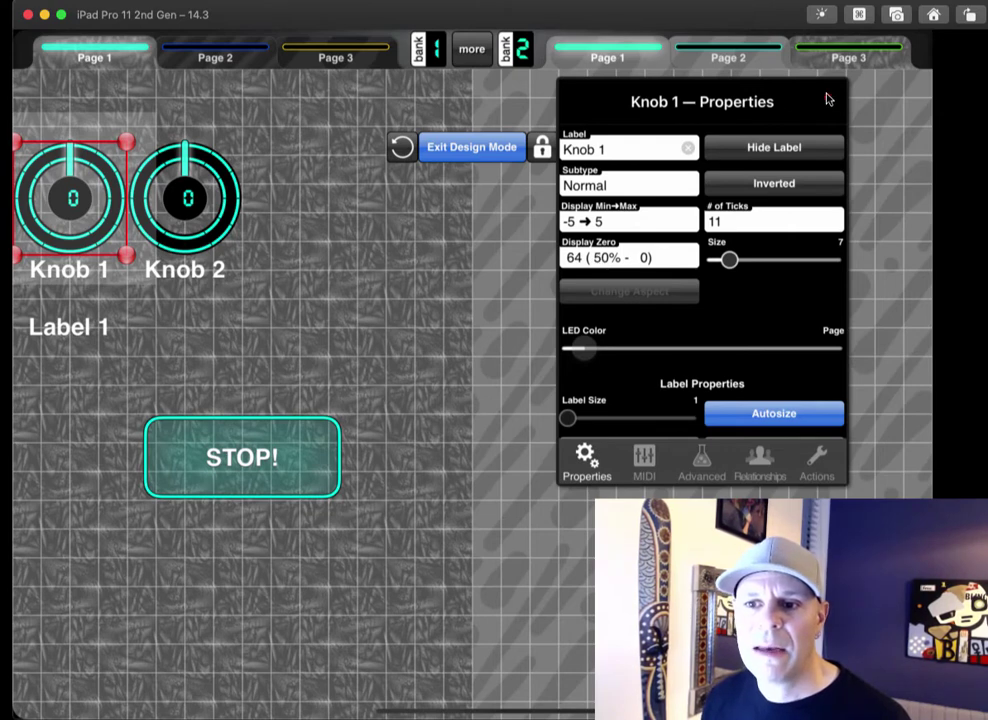
Step: Review Knob 2's Named Ticks in its Advanced settings, then select Label 1
{"action": "left_click", "coordinate": [175, 190]}
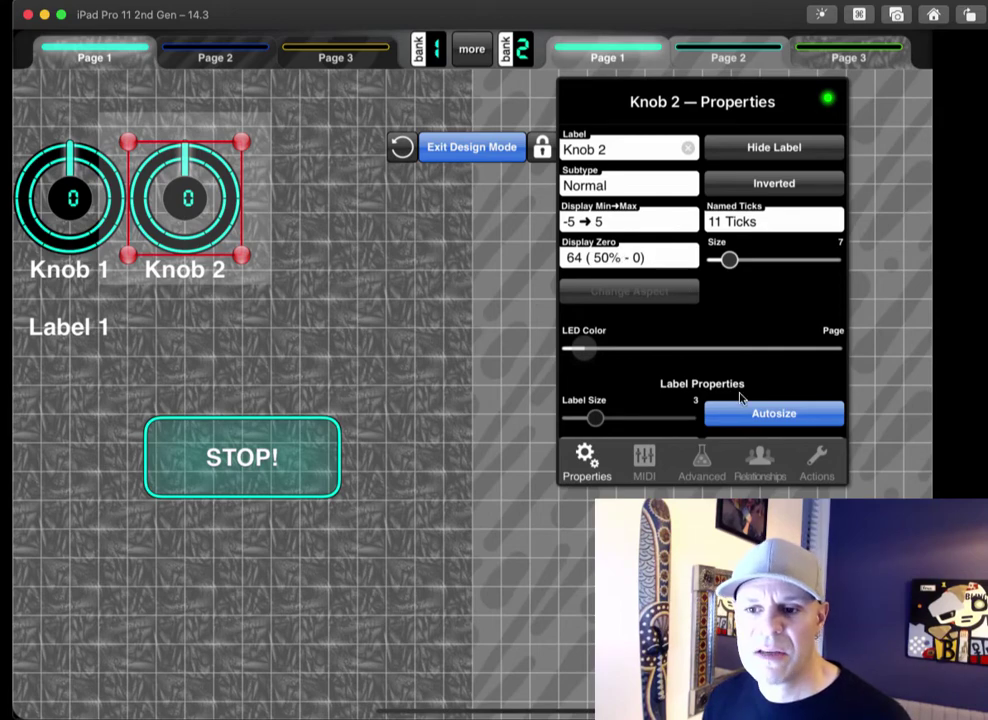
{"action": "left_click", "coordinate": [700, 462]}
{"action": "left_click_drag", "start_coordinate": [683, 355], "coordinate": [690, 287]}
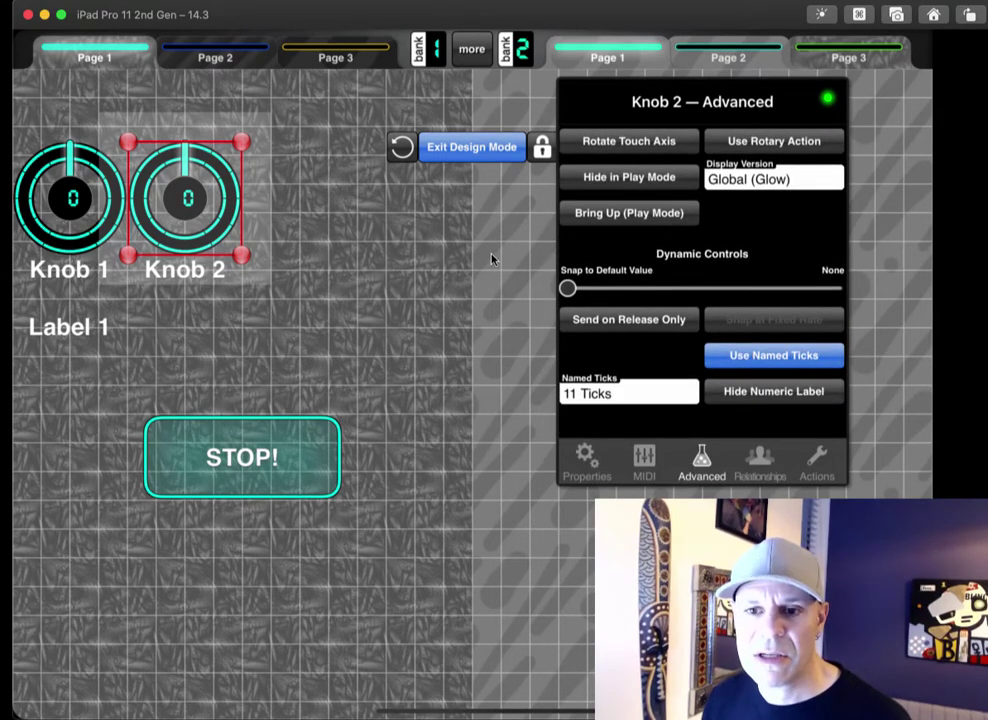
{"action": "left_click", "coordinate": [97, 330]}
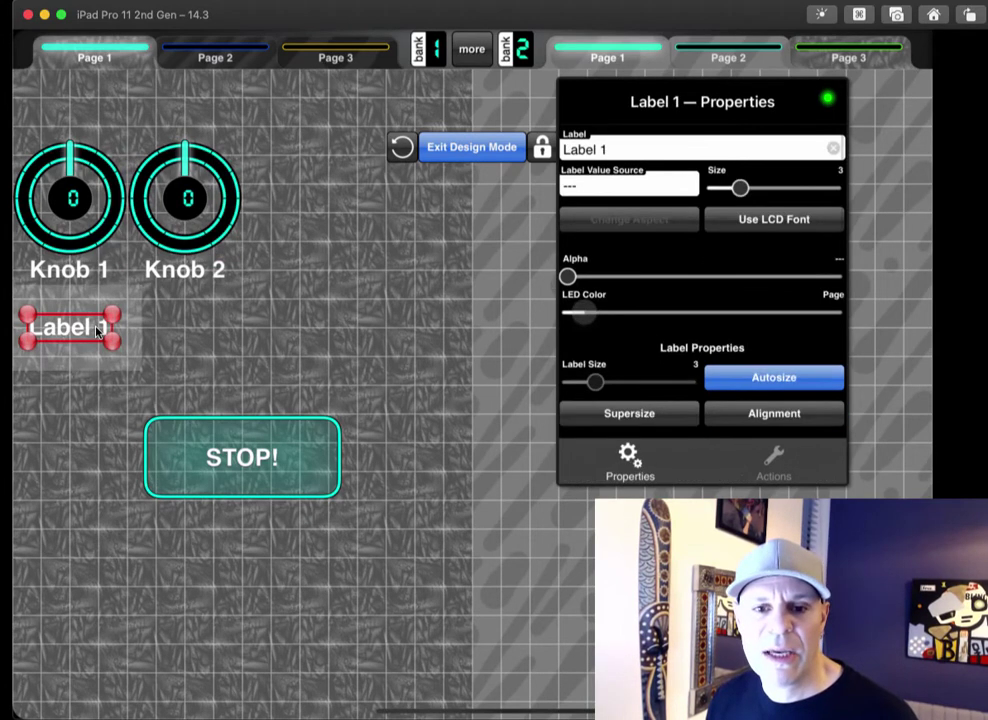
Step: Turn Knob 1 up to a positive value in play mode, then return to design mode
{"action": "left_click", "coordinate": [453, 148]}
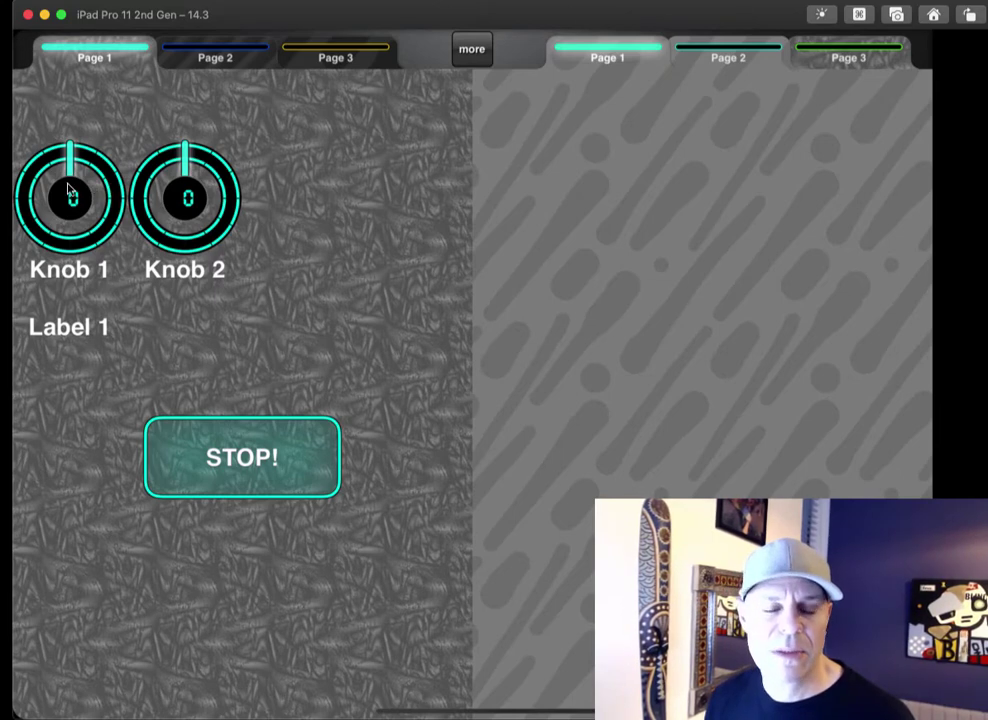
{"action": "left_click_drag", "start_coordinate": [70, 187], "coordinate": [70, 112]}
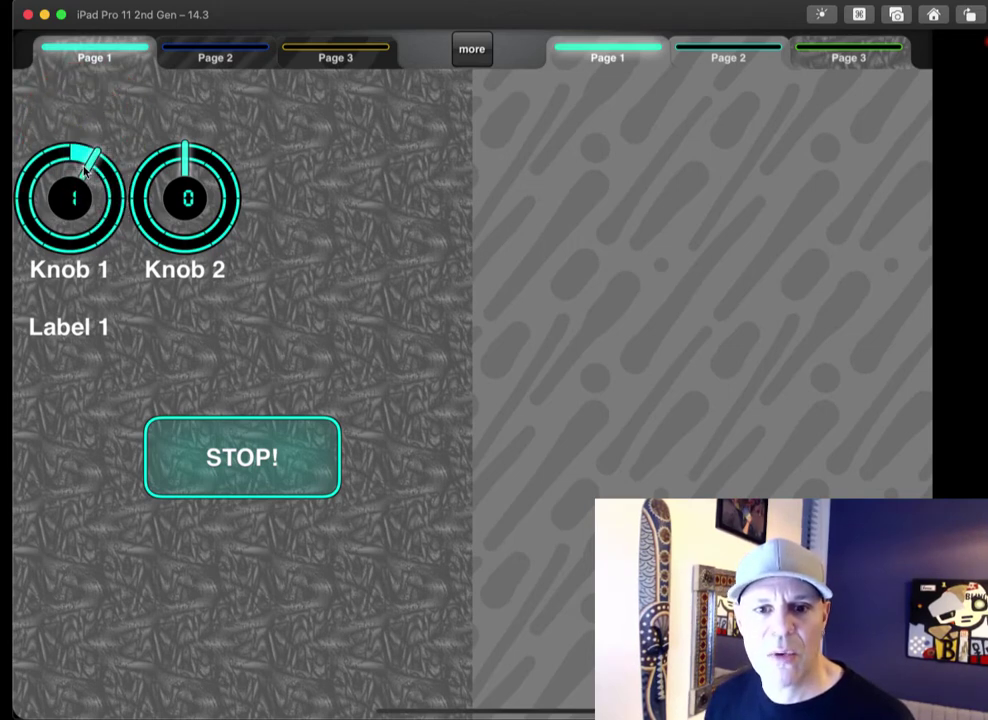
{"action": "left_click", "coordinate": [473, 60]}
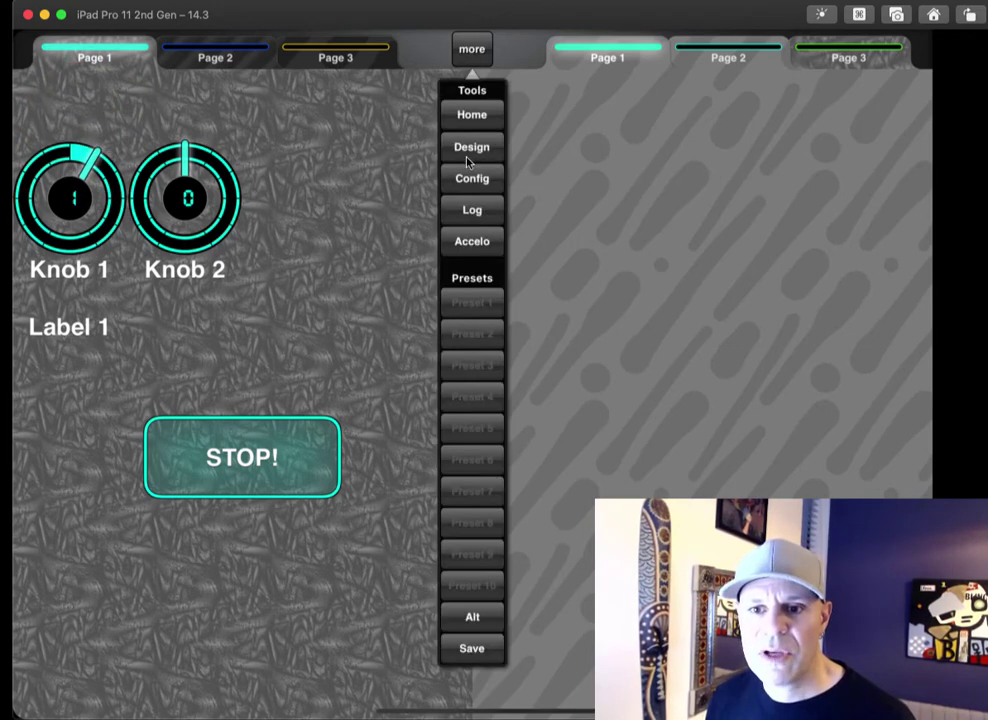
{"action": "left_click", "coordinate": [473, 148]}
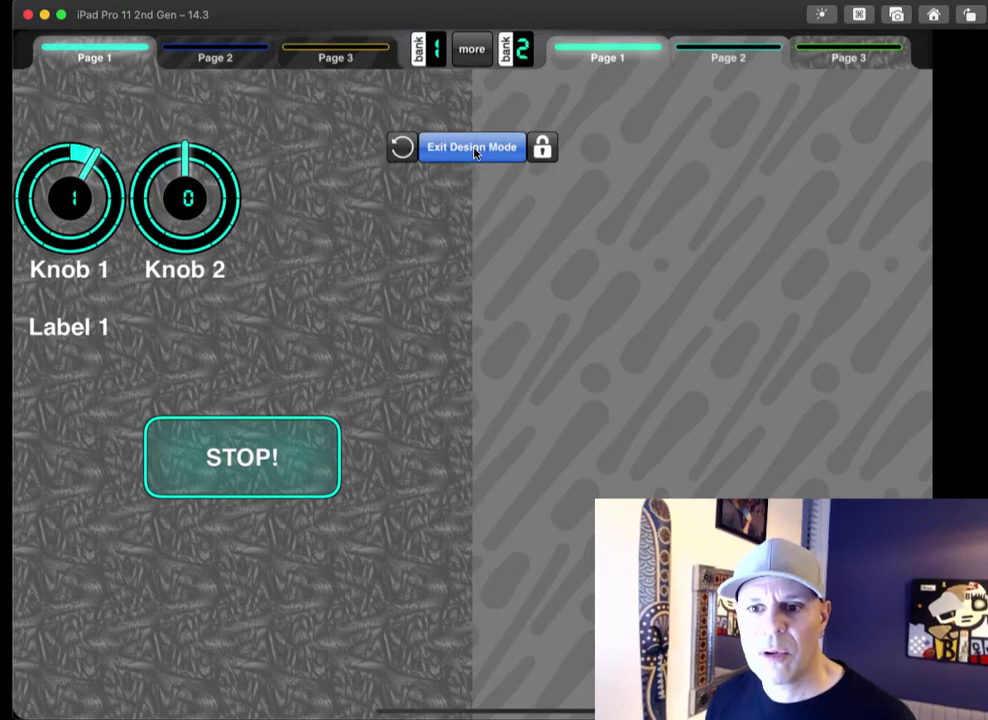
Step: Set Label 1's Label Value Source to Knob 1 and apply it
{"action": "left_click", "coordinate": [78, 328]}
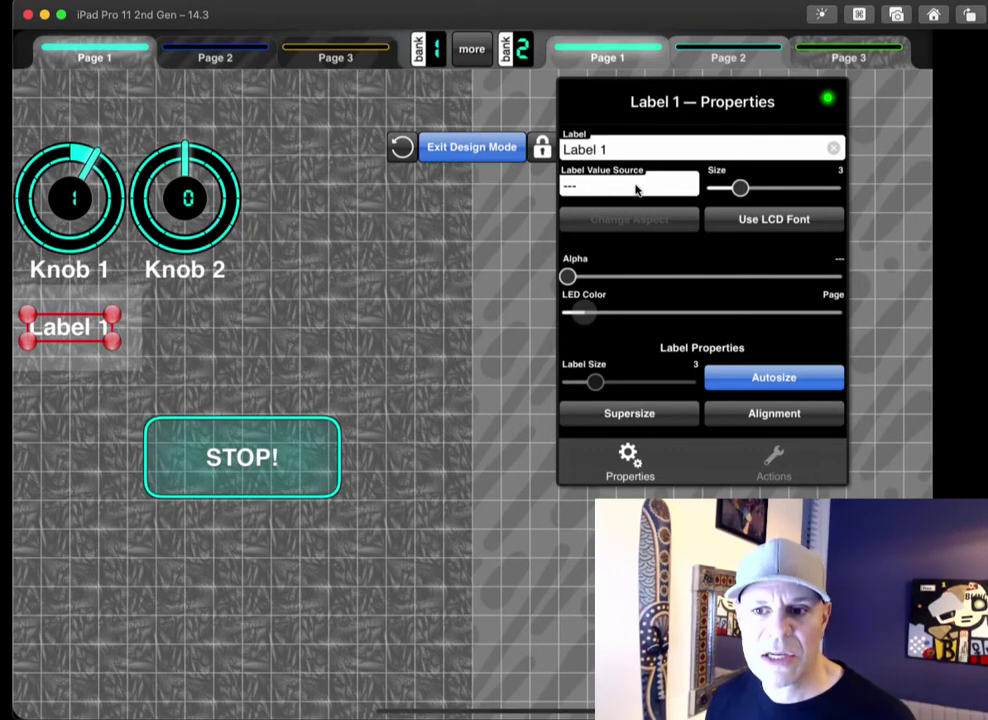
{"action": "left_click", "coordinate": [636, 190]}
{"action": "left_click_drag", "start_coordinate": [723, 295], "coordinate": [723, 229]}
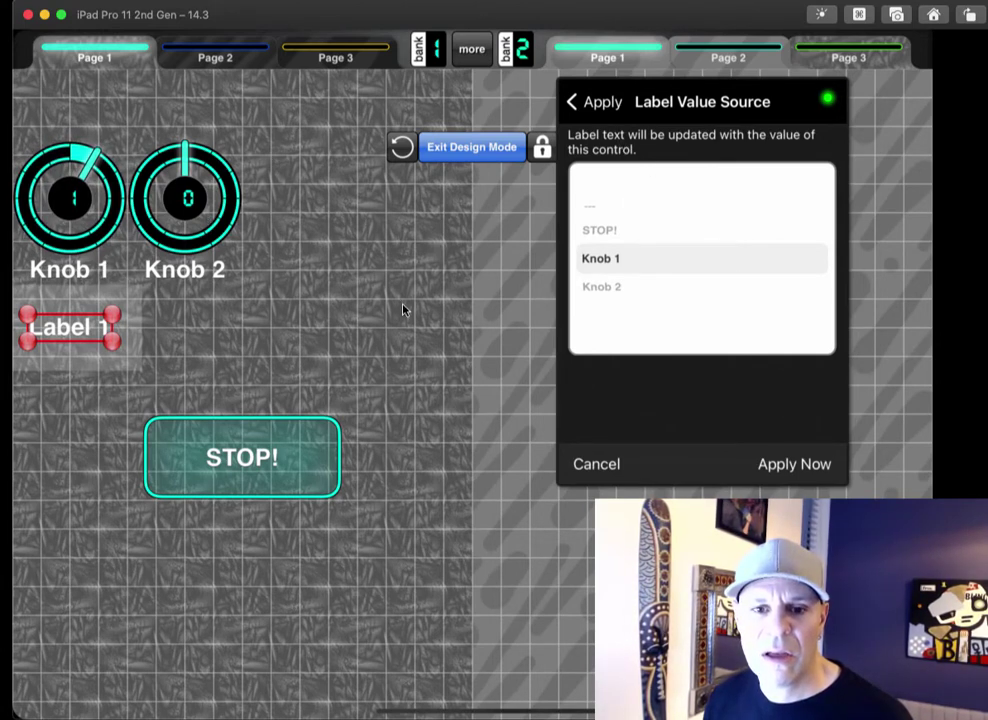
{"action": "left_click", "coordinate": [795, 463]}
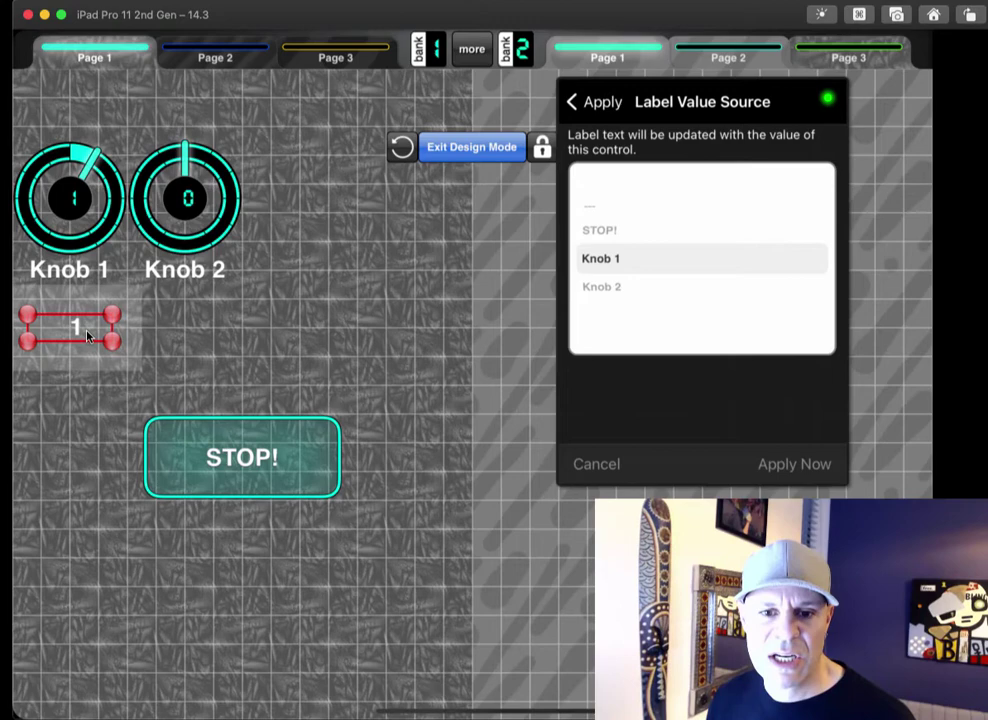
Step: Turn Knob 1 to 3 so Label 1 follows it, then go back into design mode
{"action": "left_click", "coordinate": [488, 153]}
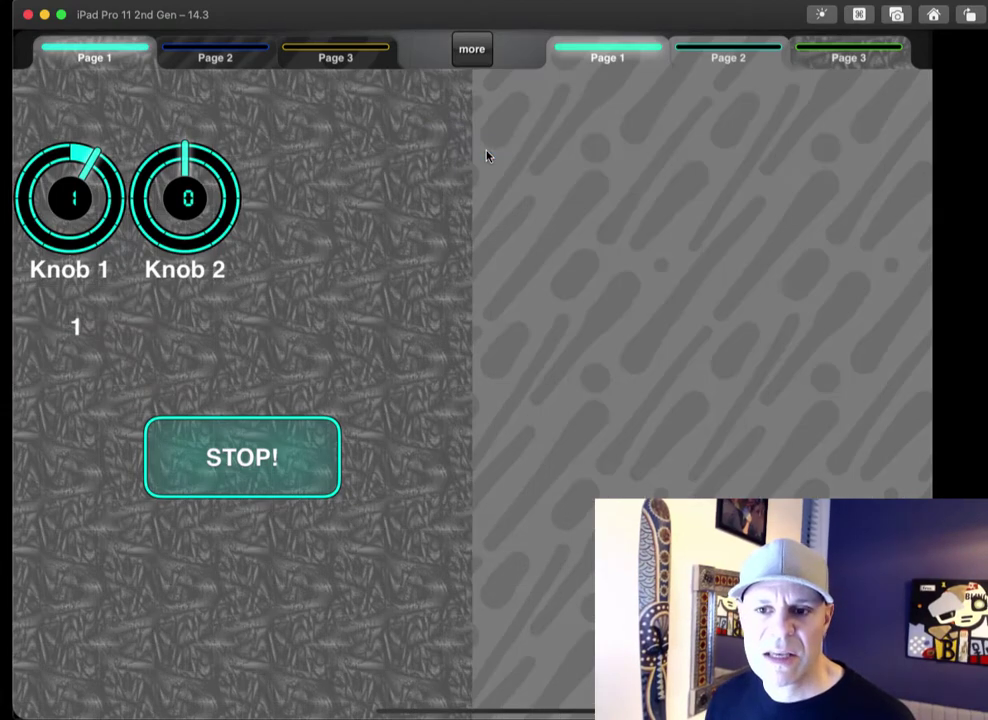
{"action": "left_click_drag", "start_coordinate": [100, 207], "coordinate": [86, 176]}
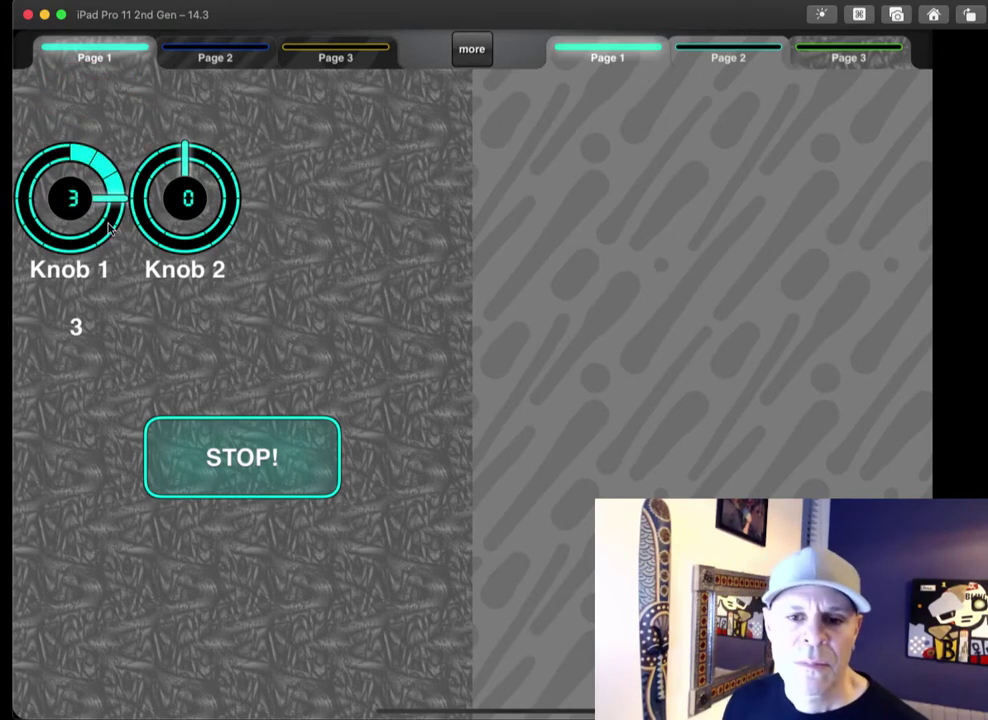
{"action": "left_click", "coordinate": [486, 52]}
{"action": "left_click", "coordinate": [472, 147]}
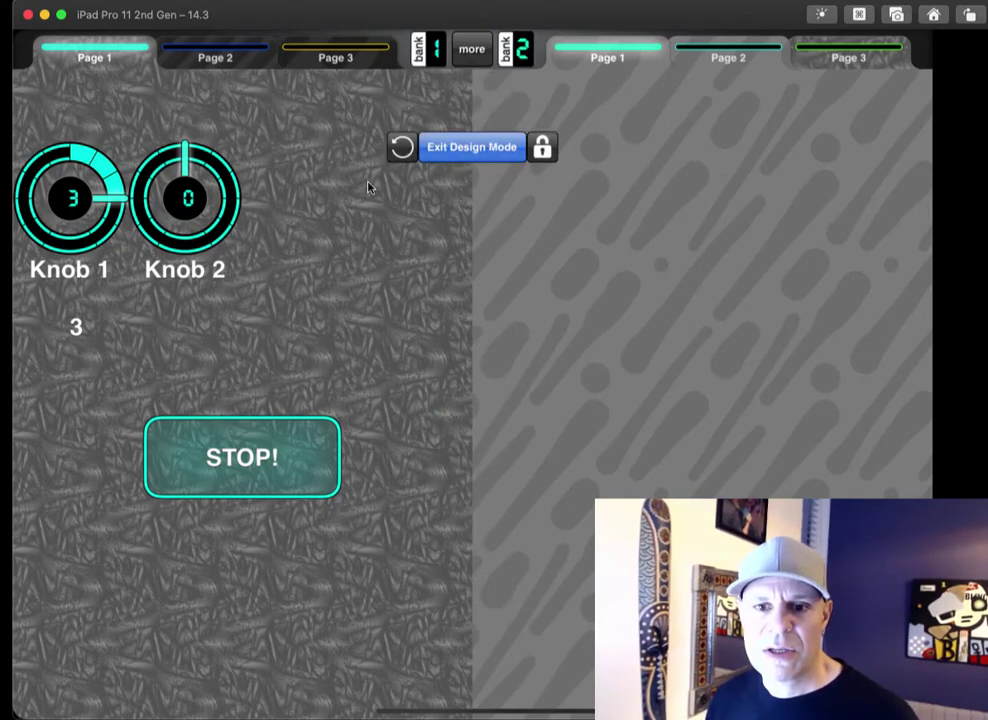
Step: Change Label 1's Label Value Source from Knob 1 to Knob 2 and apply it
{"action": "left_click", "coordinate": [75, 326]}
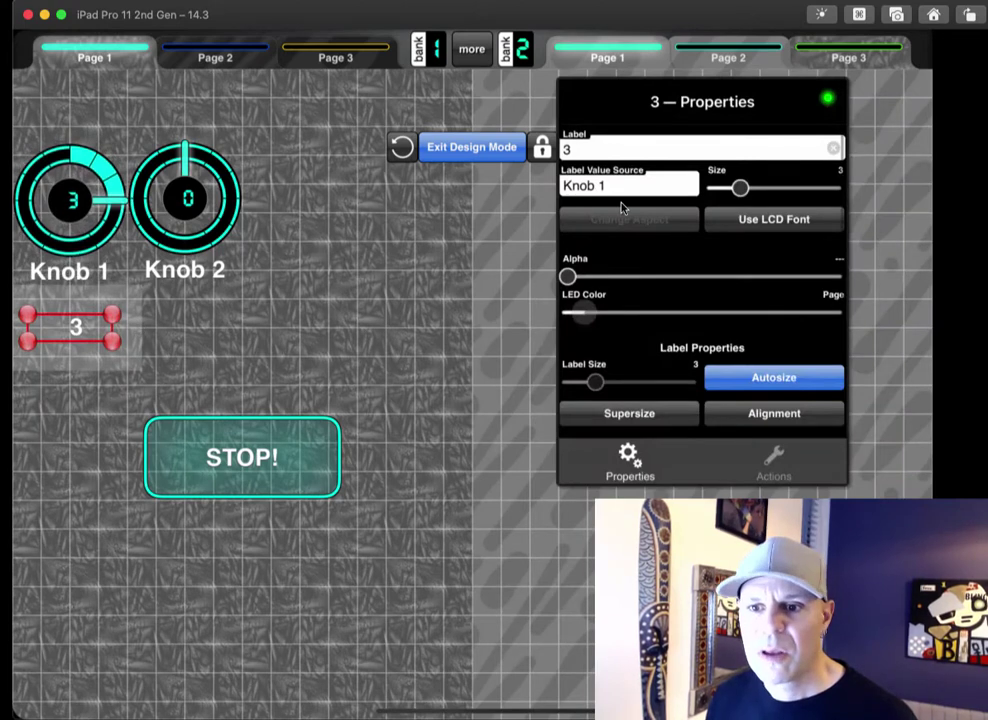
{"action": "left_click", "coordinate": [627, 180]}
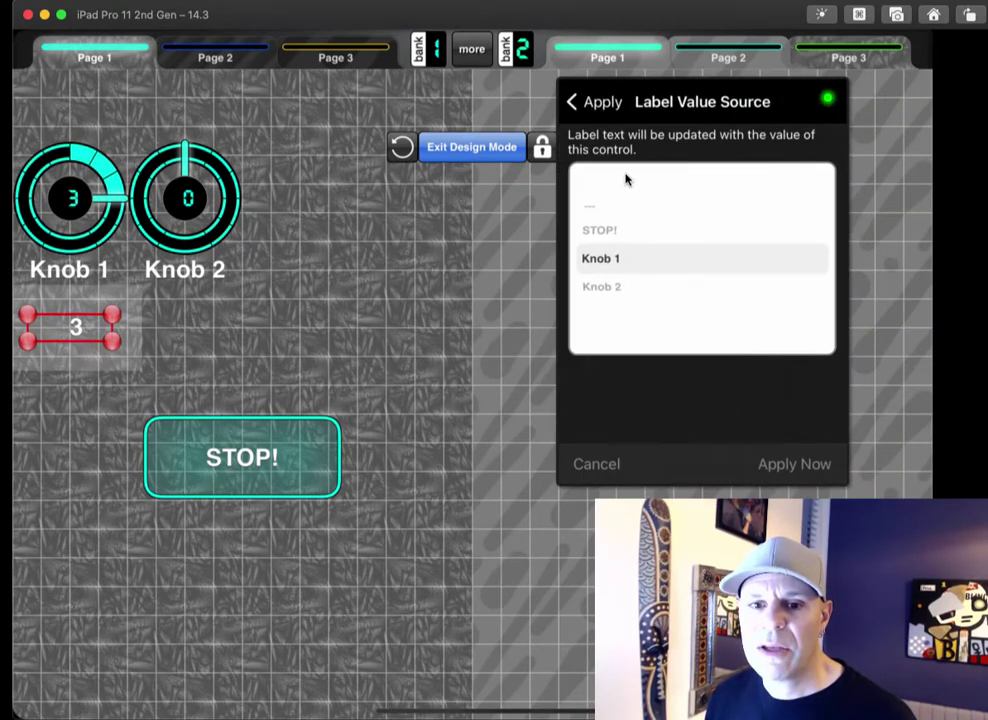
{"action": "left_click_drag", "start_coordinate": [657, 231], "coordinate": [661, 207]}
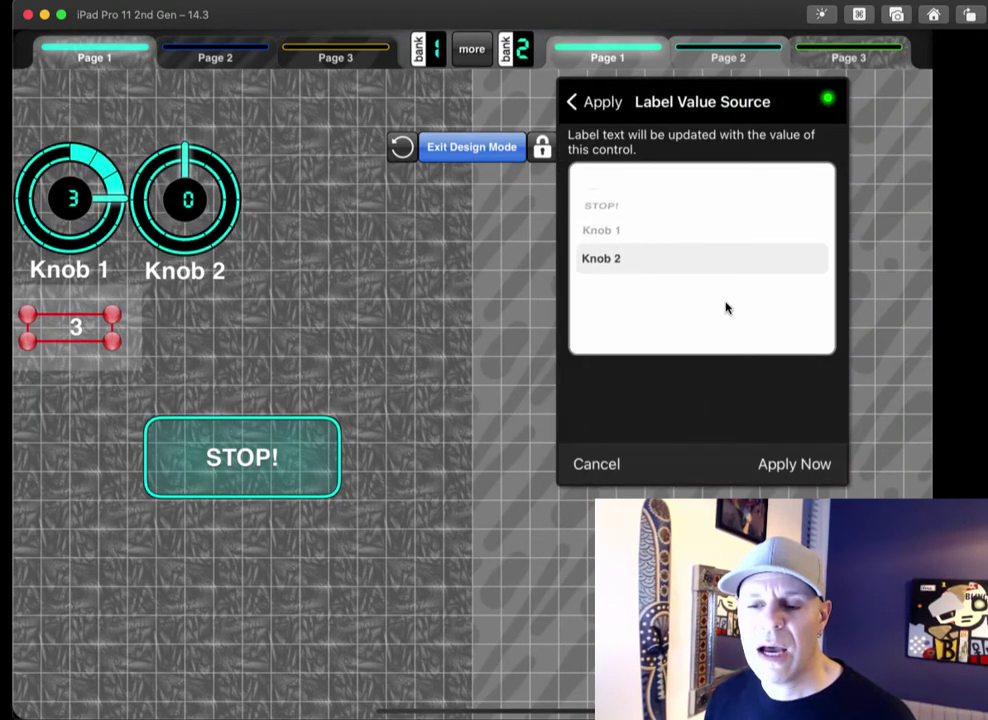
{"action": "left_click", "coordinate": [810, 476]}
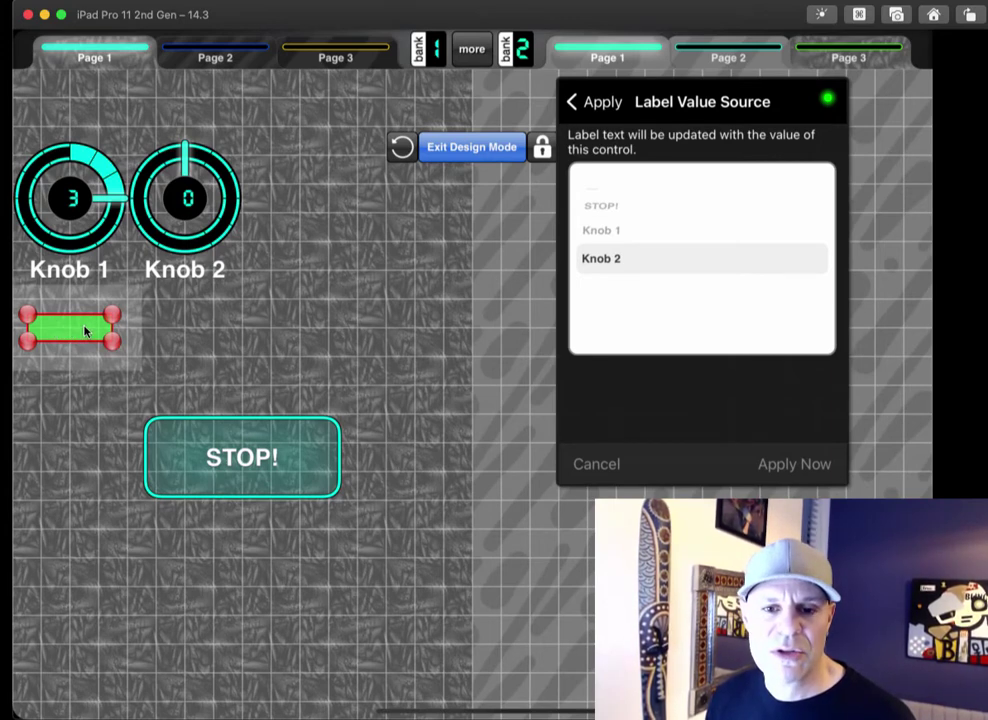
Step: Exit design mode and turn Knob 2 down to -5 so the label reads Very low!
{"action": "left_click", "coordinate": [460, 155]}
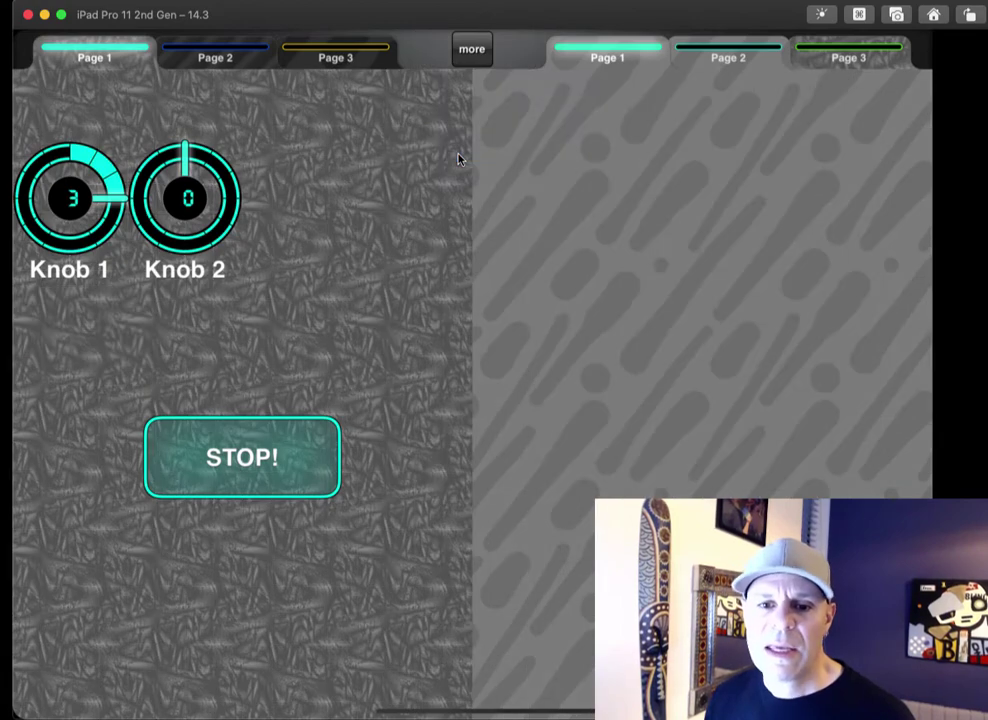
{"action": "left_click_drag", "start_coordinate": [190, 205], "coordinate": [221, 340]}
Step: Enlarge the label above STOP! and set its LED Color to 146 and Alpha to 0.6
{"action": "left_click", "coordinate": [472, 49]}
{"action": "left_click", "coordinate": [472, 146]}
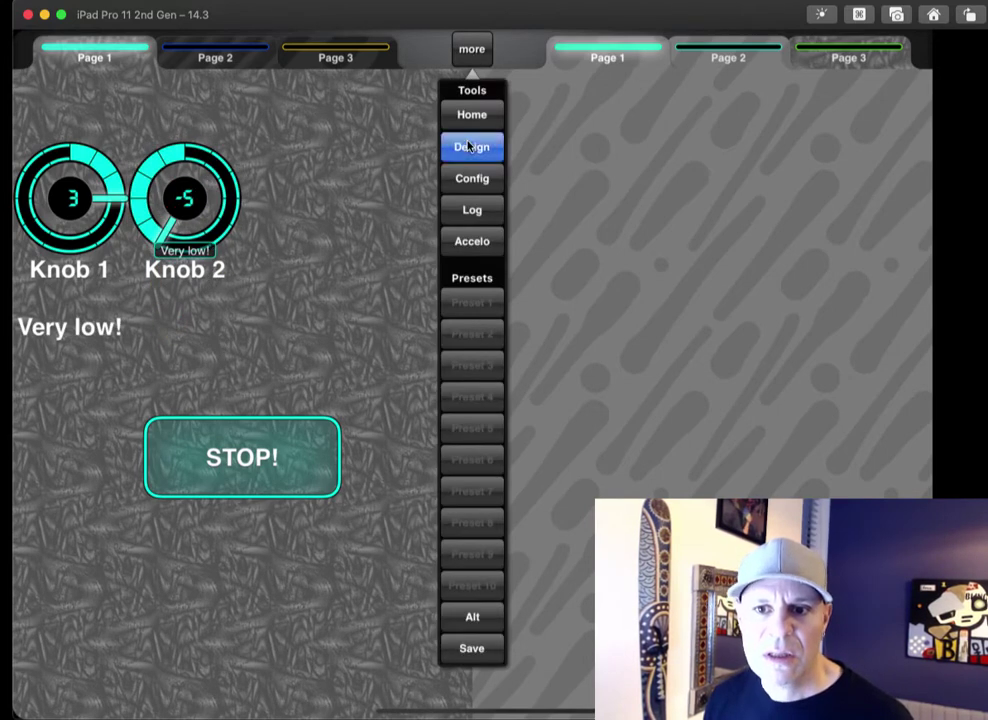
{"action": "left_click", "coordinate": [93, 337]}
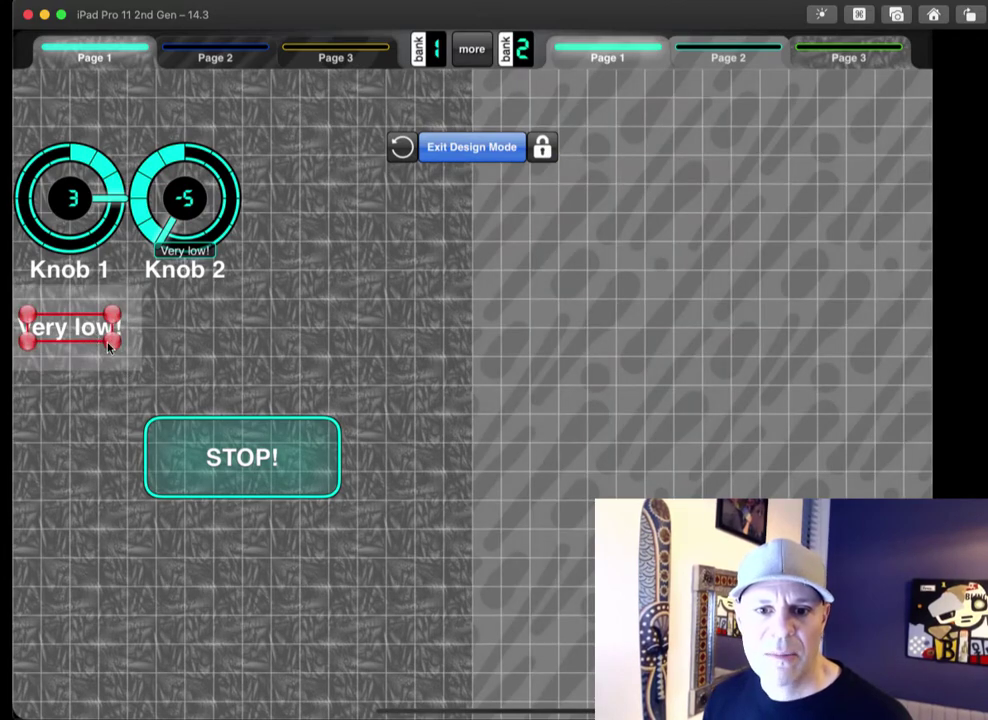
{"action": "left_click_drag", "start_coordinate": [115, 340], "coordinate": [312, 348]}
{"action": "left_click", "coordinate": [312, 348]}
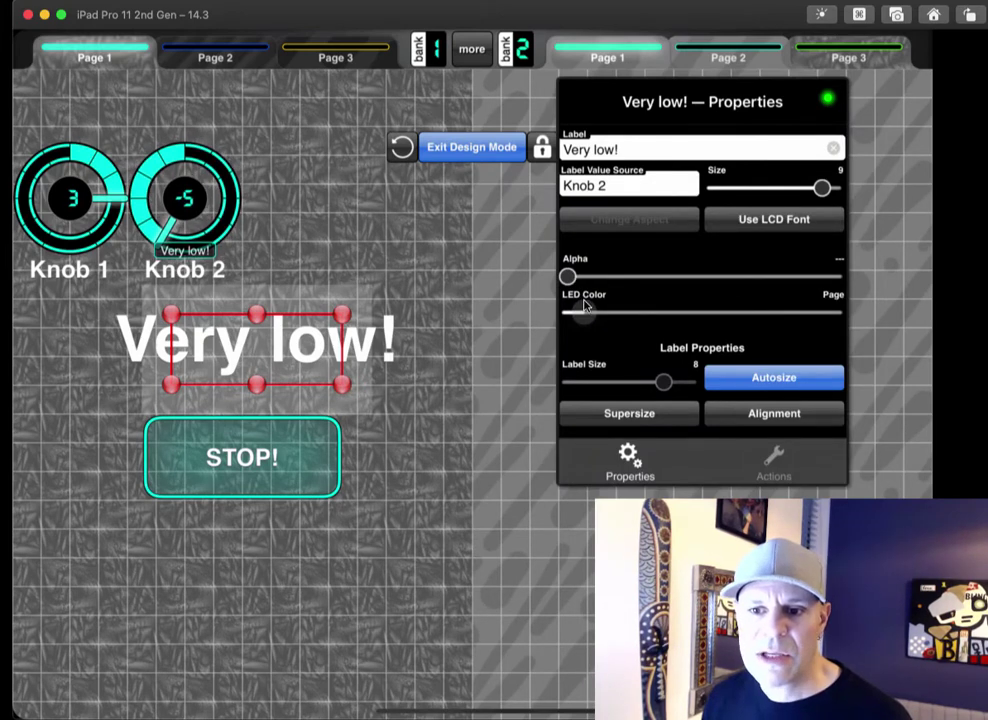
{"action": "left_click_drag", "start_coordinate": [588, 317], "coordinate": [716, 312]}
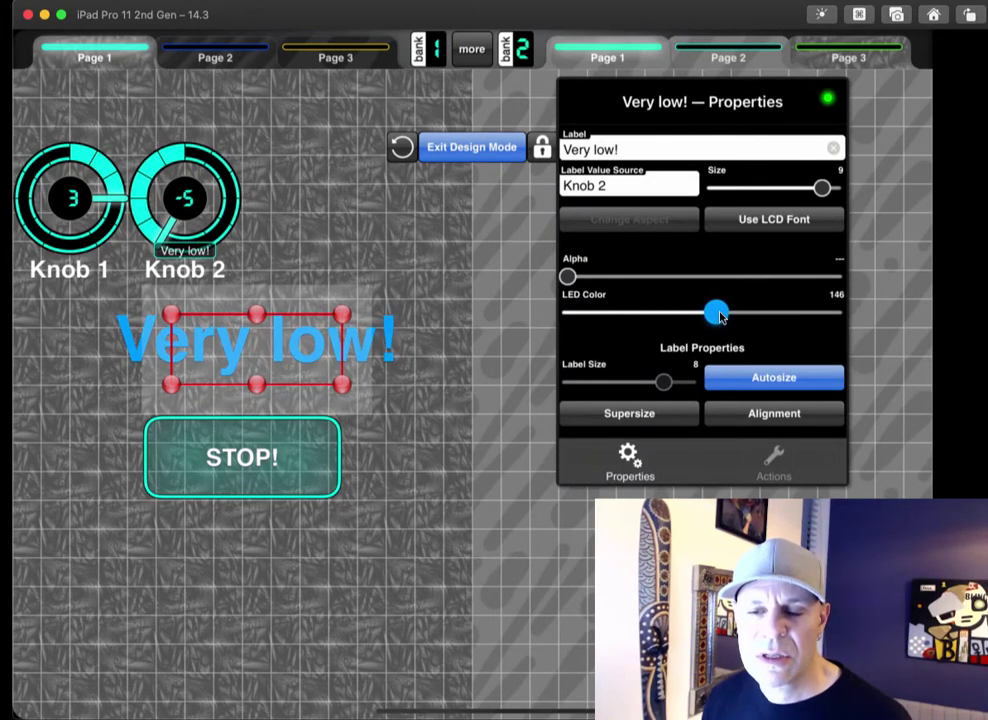
{"action": "left_click_drag", "start_coordinate": [568, 276], "coordinate": [731, 280]}
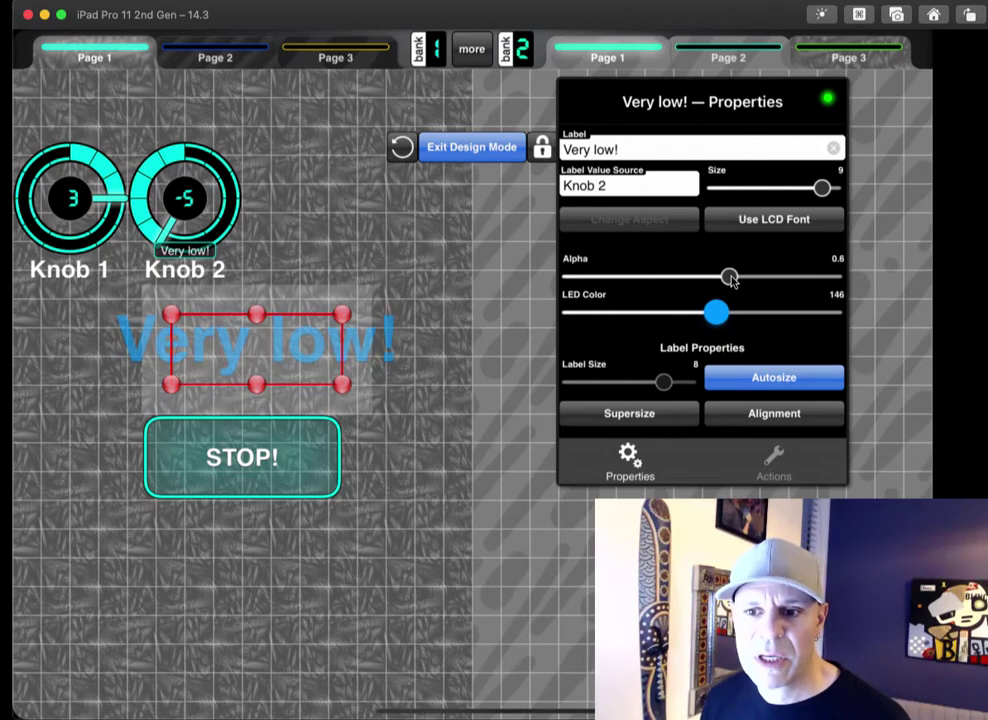
Step: In play mode, turn Knob 2 up to 5 so the label reads Loud!
{"action": "left_click", "coordinate": [487, 148]}
{"action": "left_click_drag", "start_coordinate": [140, 187], "coordinate": [216, 122]}
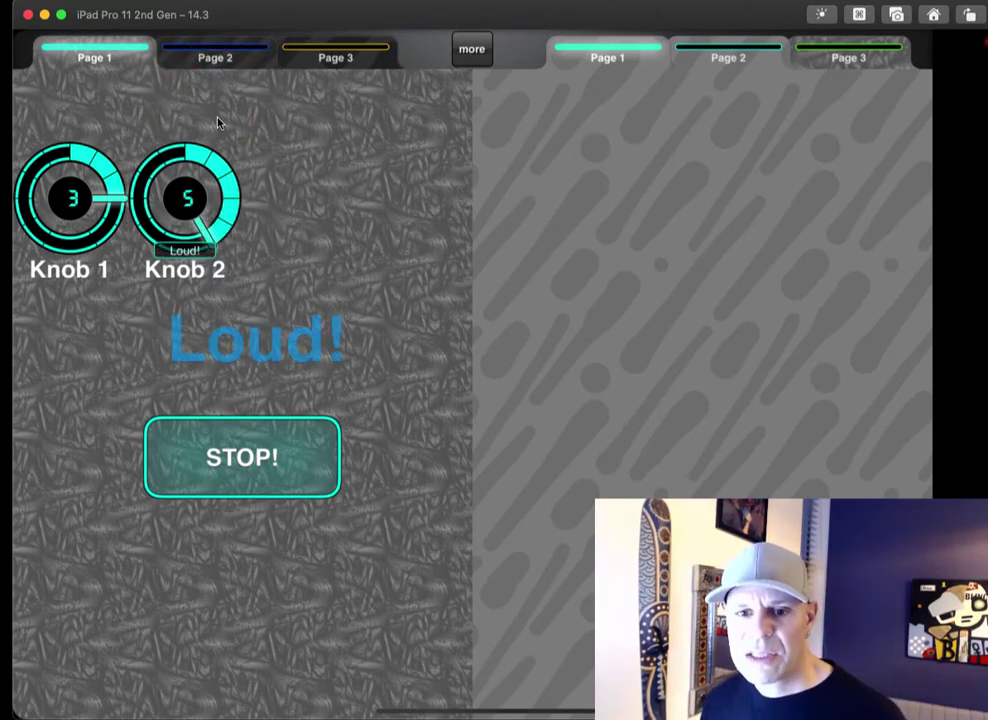
{"action": "left_click", "coordinate": [184, 199]}
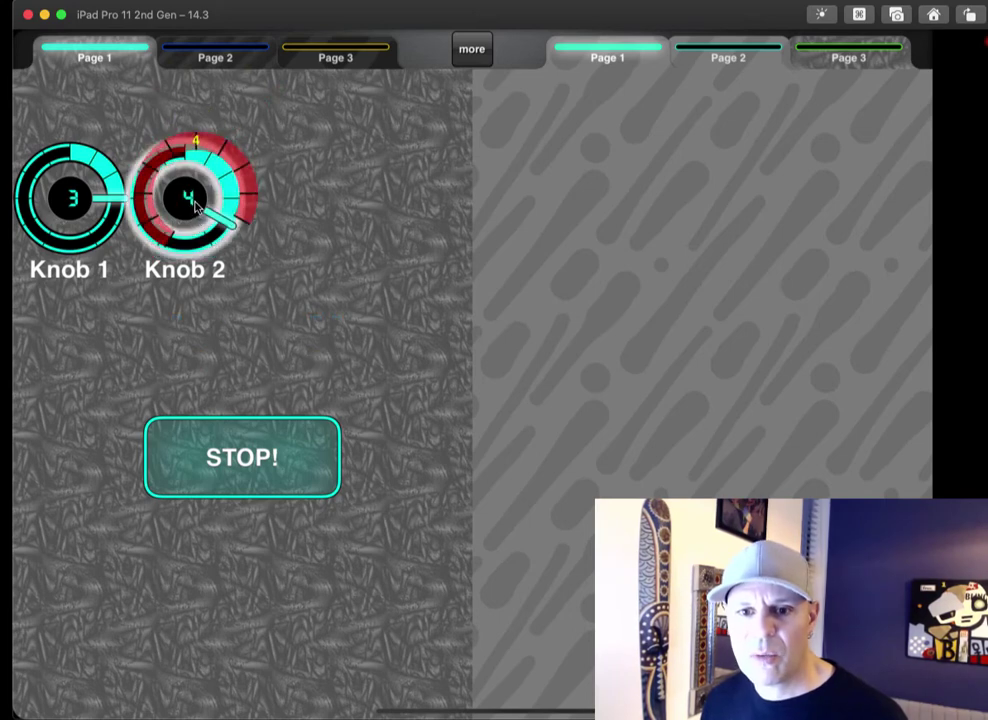
Step: Turn on Hide Named Ticks in Knob 2's Advanced settings
{"action": "left_click", "coordinate": [479, 48]}
{"action": "left_click", "coordinate": [474, 146]}
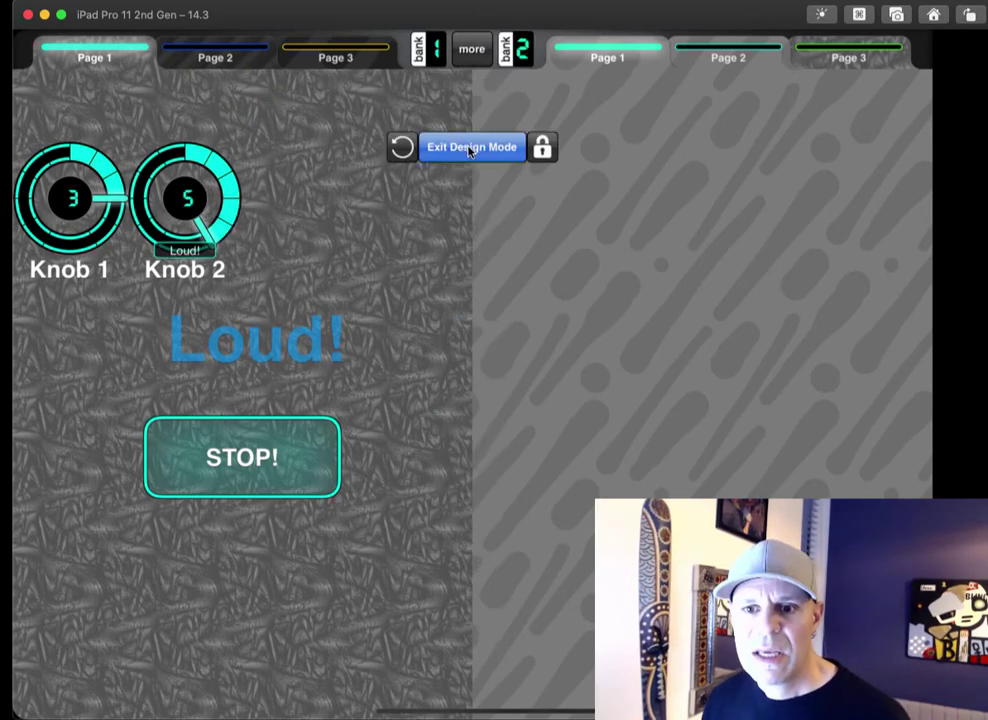
{"action": "left_click", "coordinate": [186, 198]}
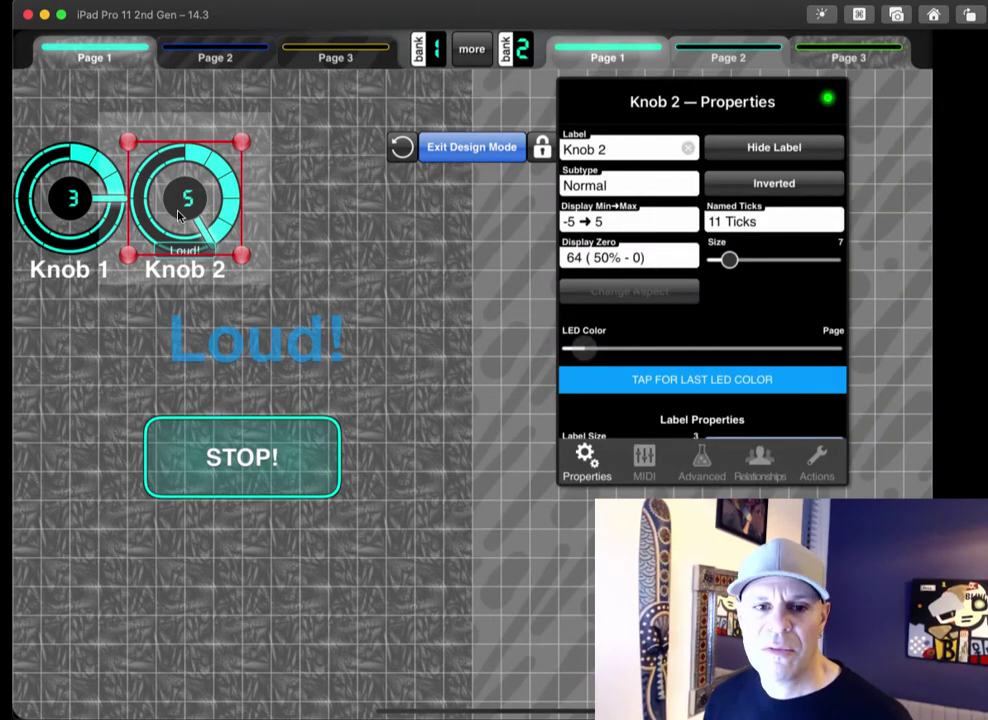
{"action": "left_click", "coordinate": [710, 465]}
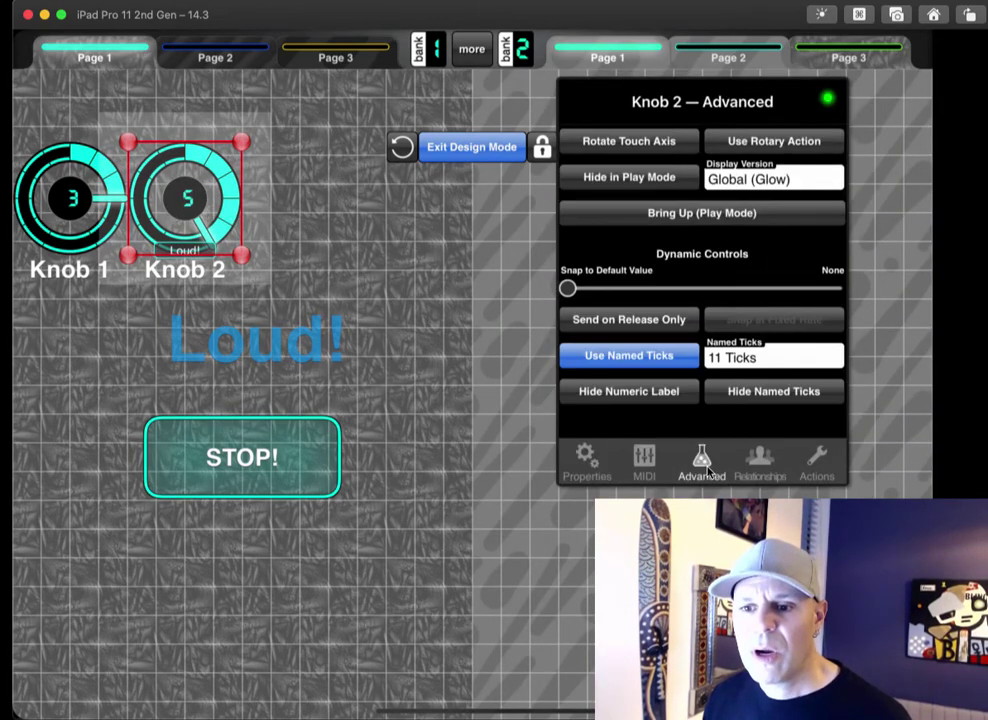
{"action": "left_click", "coordinate": [791, 398]}
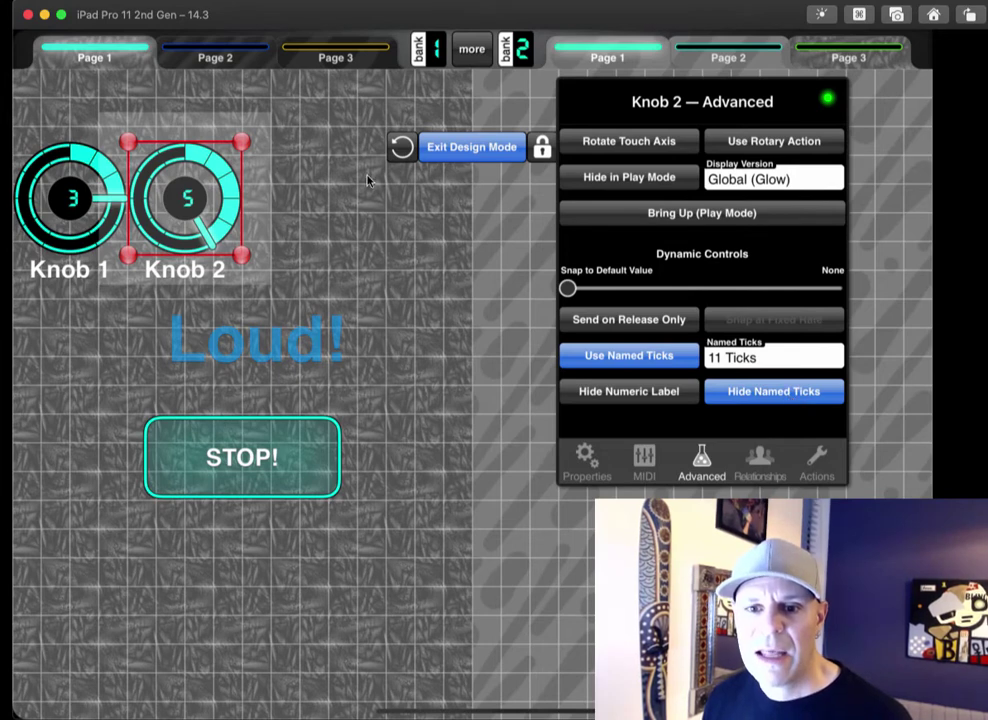
{"action": "left_click", "coordinate": [758, 395]}
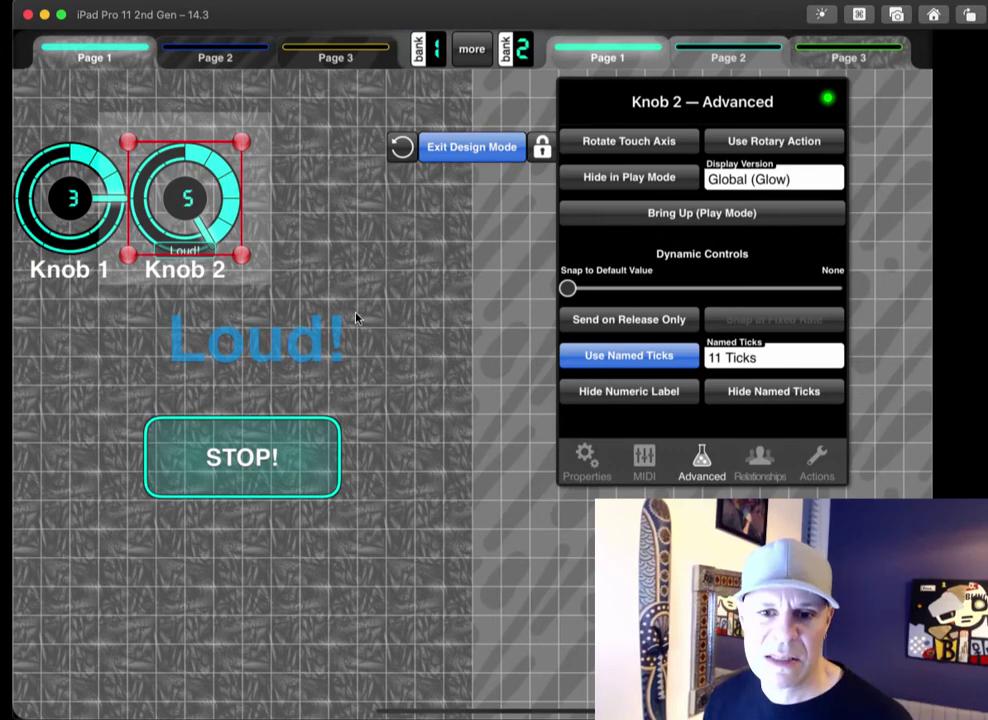
{"action": "left_click", "coordinate": [806, 393]}
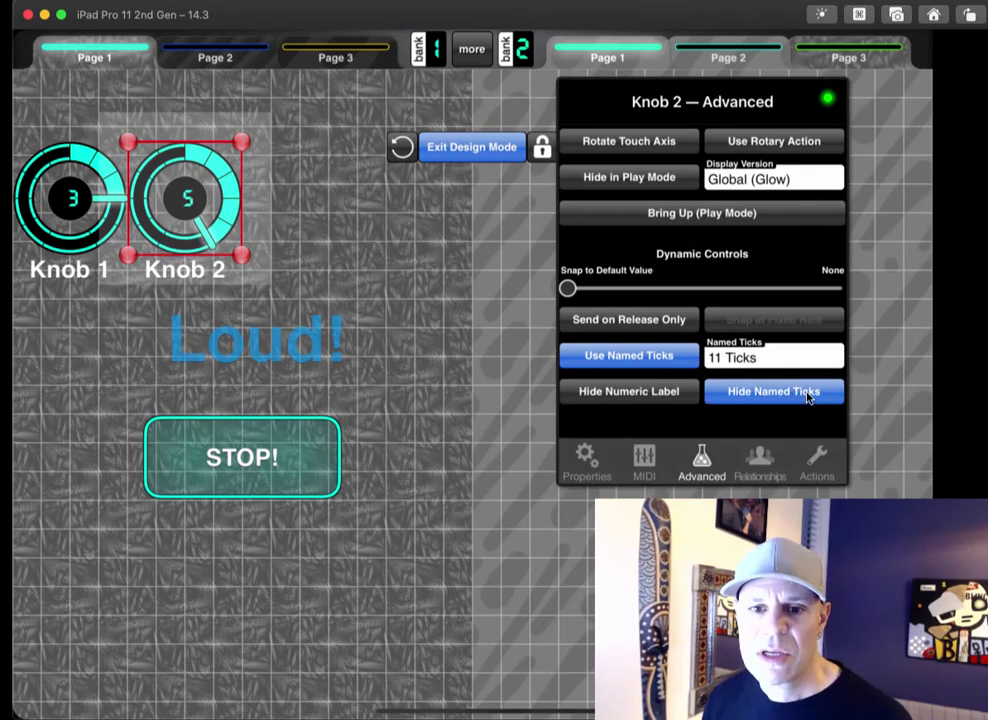
Step: Turn Knob 2 fully down to -5 so the large label reads Very low!
{"action": "left_click", "coordinate": [486, 146]}
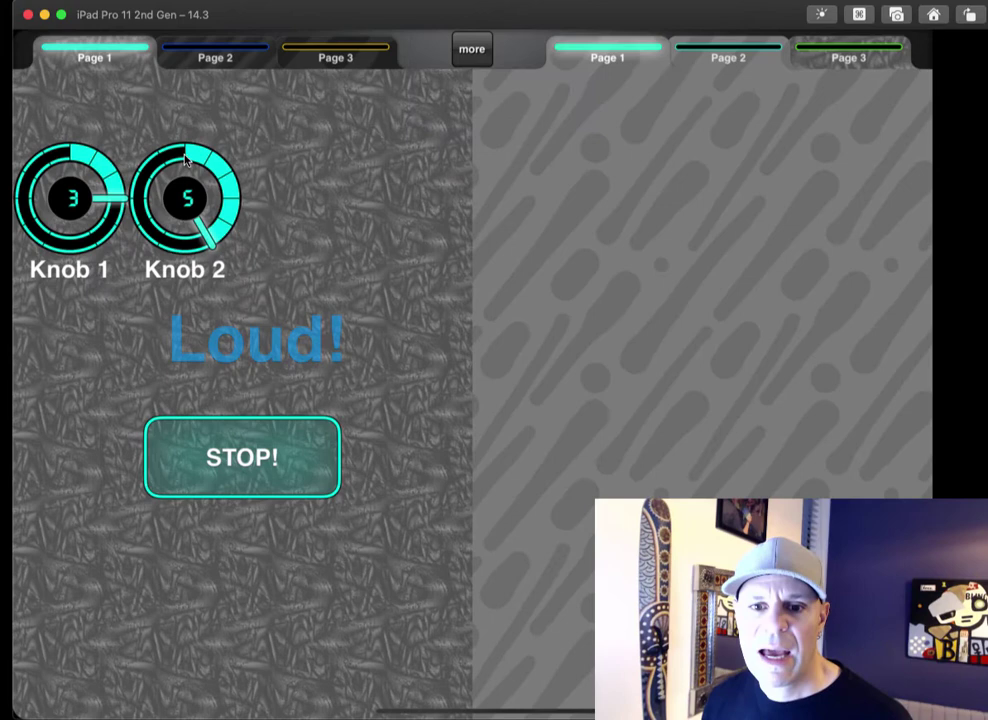
{"action": "left_click_drag", "start_coordinate": [188, 162], "coordinate": [205, 252]}
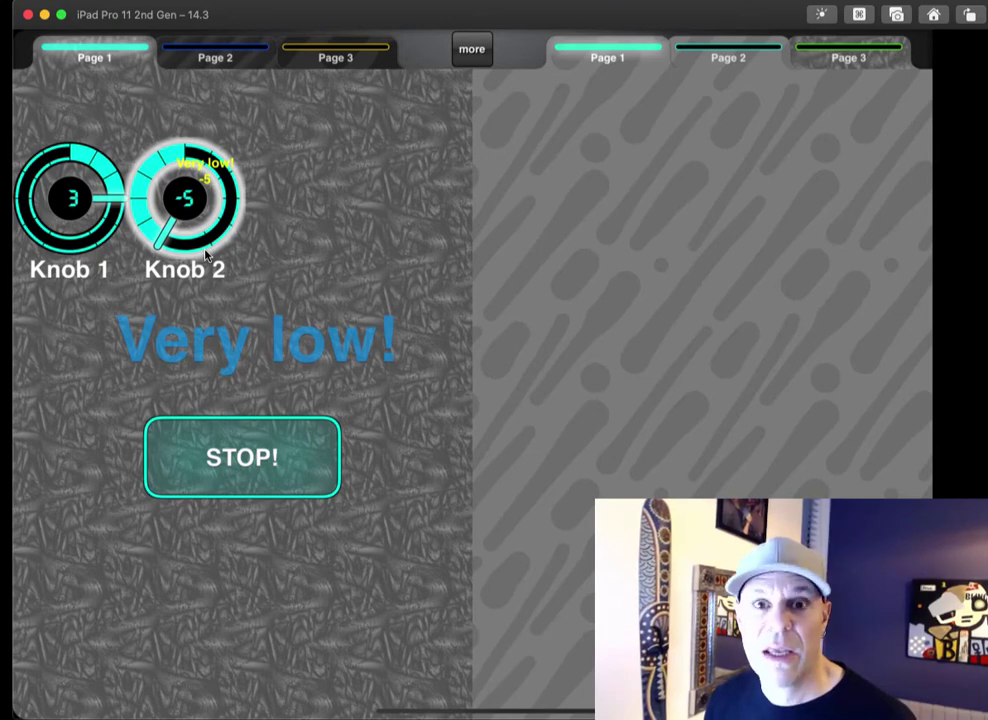
{"action": "left_click", "coordinate": [484, 56]}
Step: Switch the large label's Label Value Source from Knob 2 to the STOP! button and apply
{"action": "left_click", "coordinate": [466, 146]}
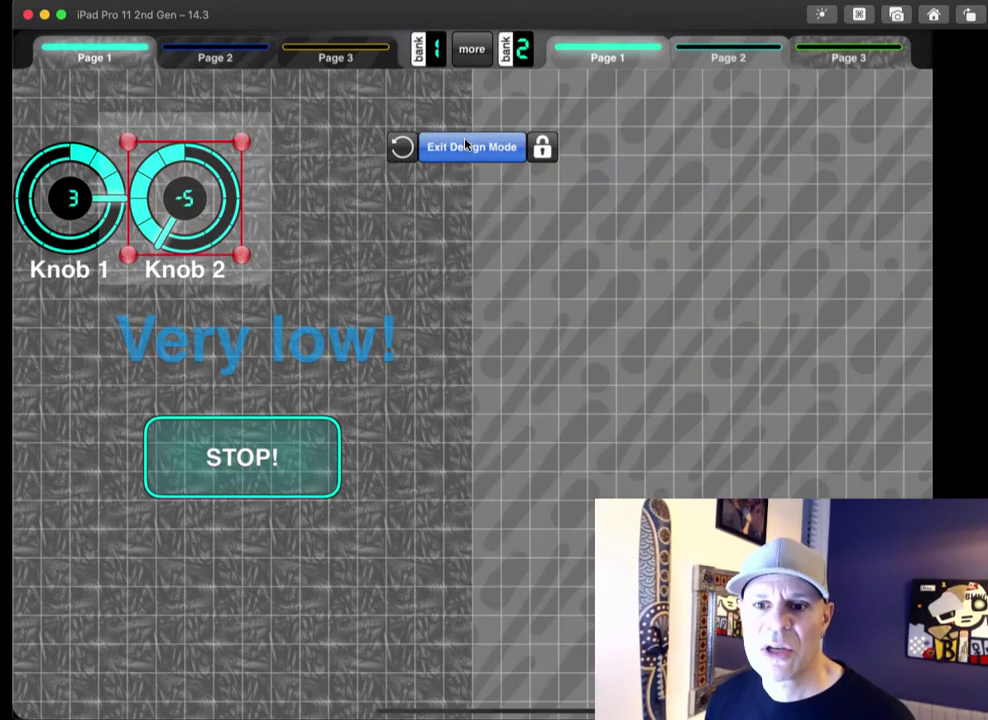
{"action": "double_click", "coordinate": [305, 342]}
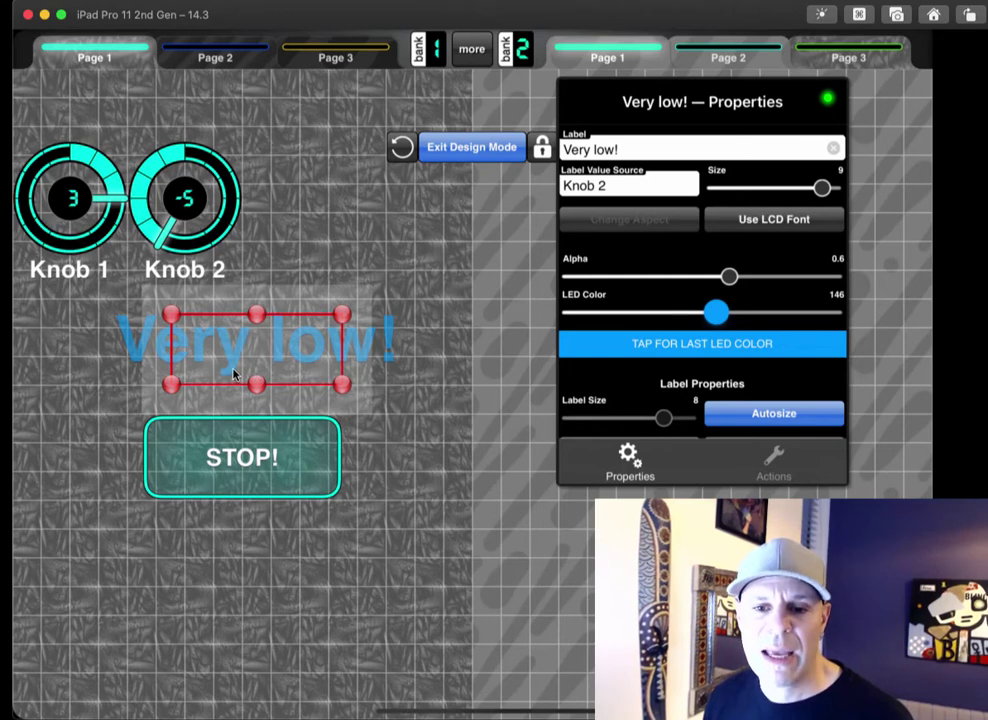
{"action": "left_click", "coordinate": [608, 186]}
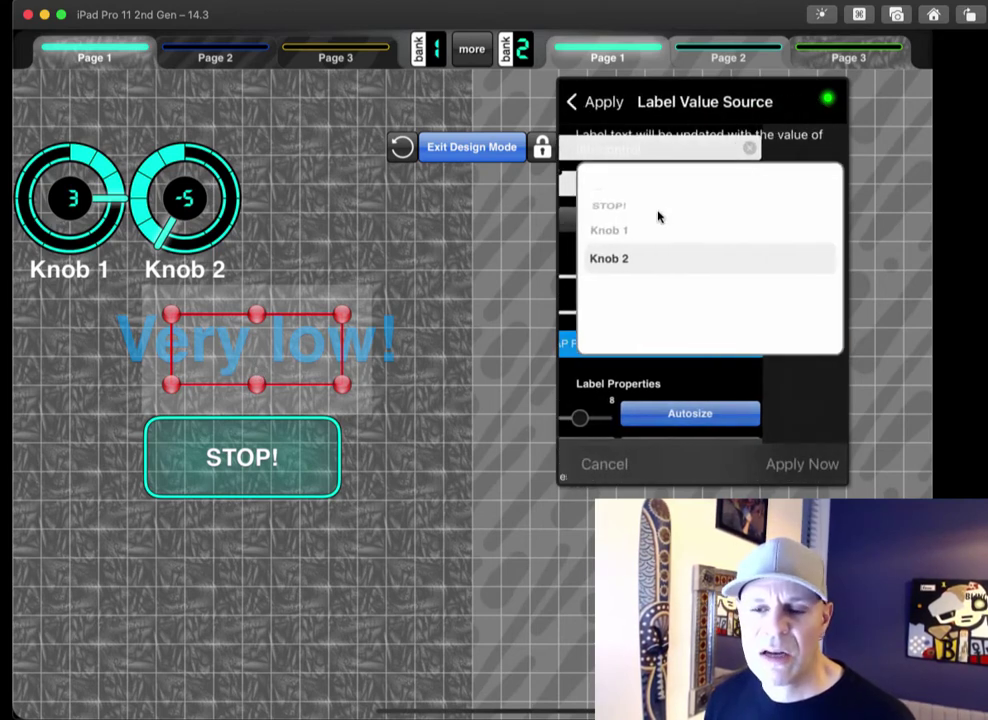
{"action": "left_click_drag", "start_coordinate": [697, 276], "coordinate": [686, 309]}
{"action": "left_click", "coordinate": [812, 464]}
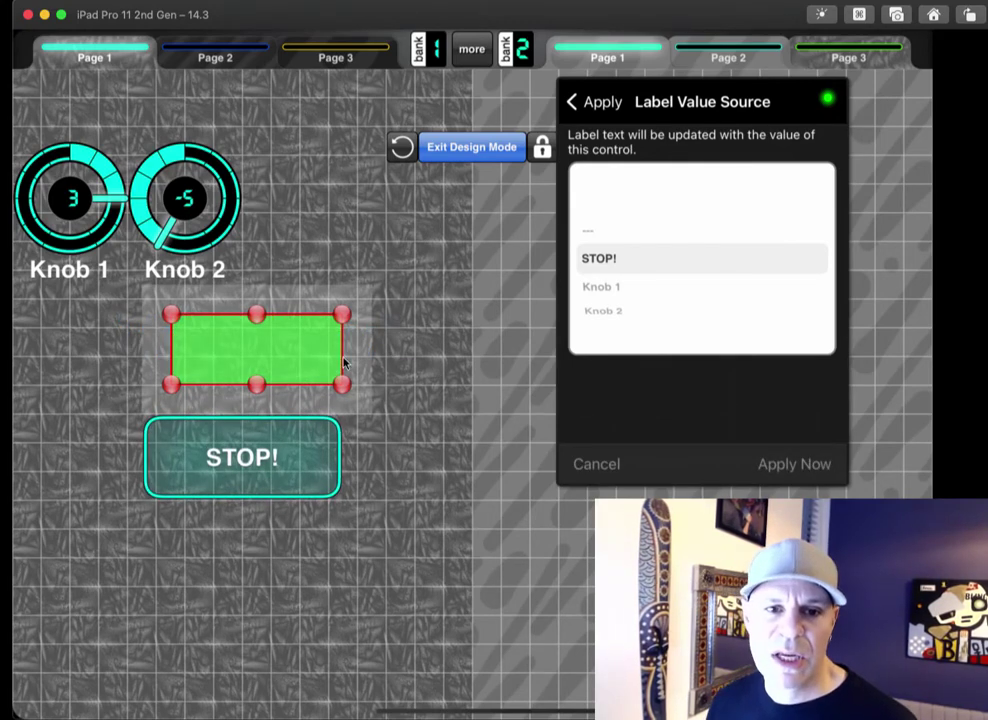
Step: Toggle the STOP! button on and off to test the label, leaving it on
{"action": "left_click", "coordinate": [475, 148]}
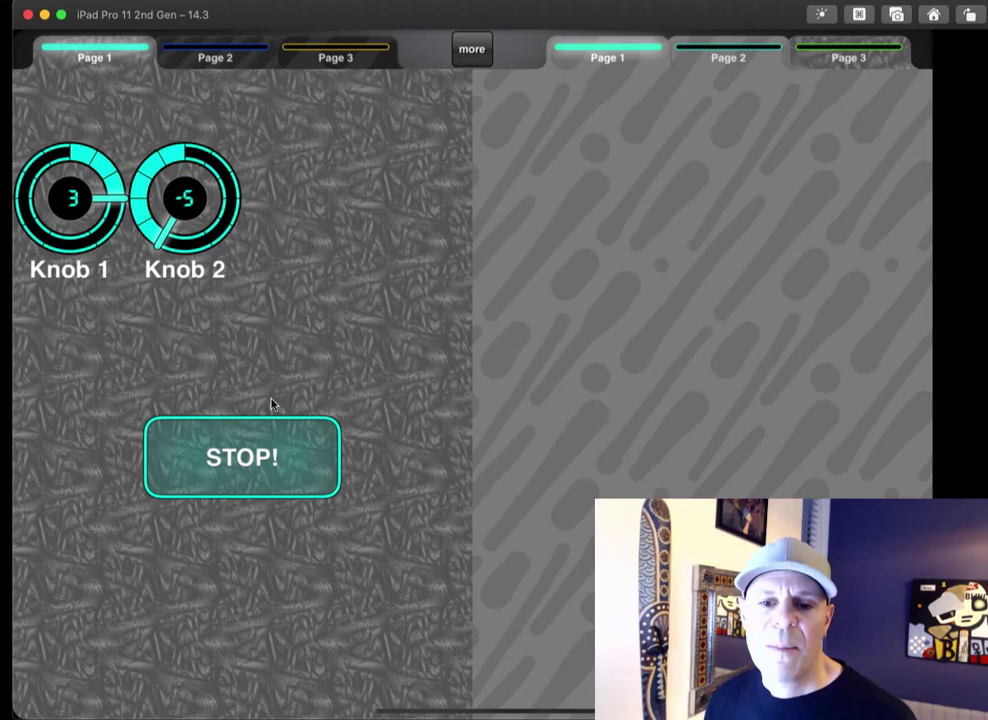
{"action": "left_click", "coordinate": [278, 437]}
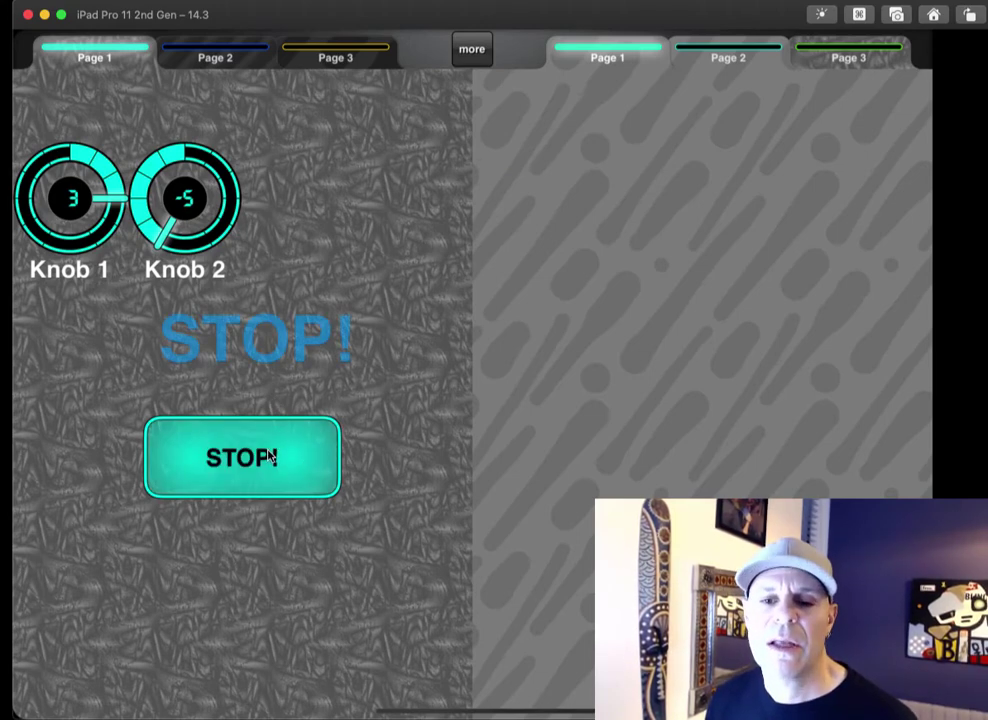
{"action": "left_click", "coordinate": [271, 456]}
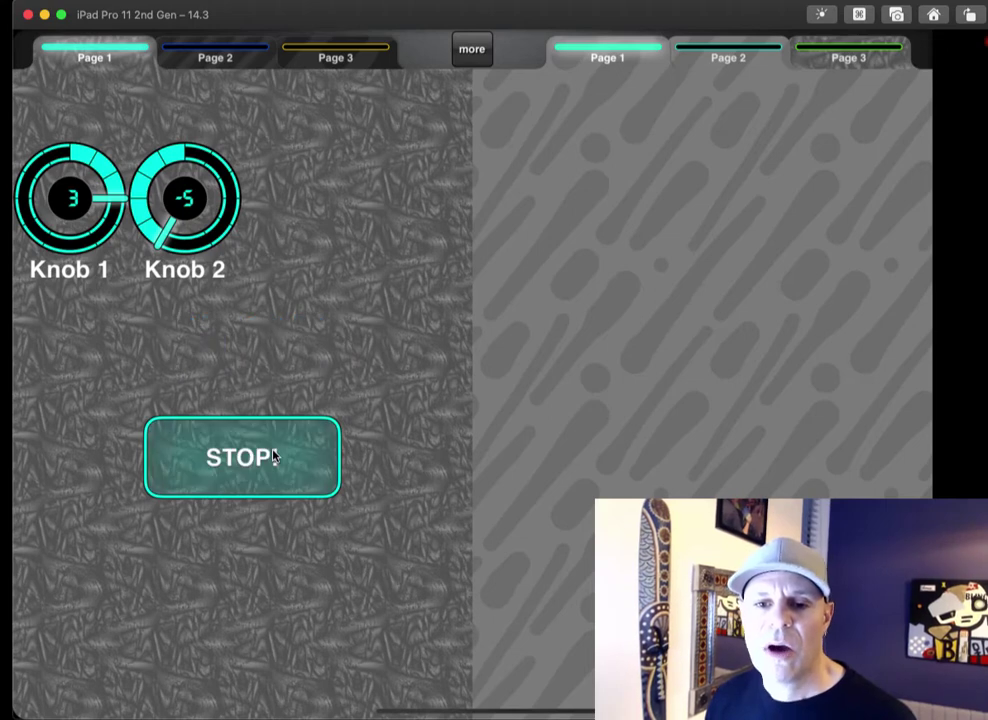
{"action": "left_click", "coordinate": [273, 456]}
{"action": "left_click", "coordinate": [273, 456]}
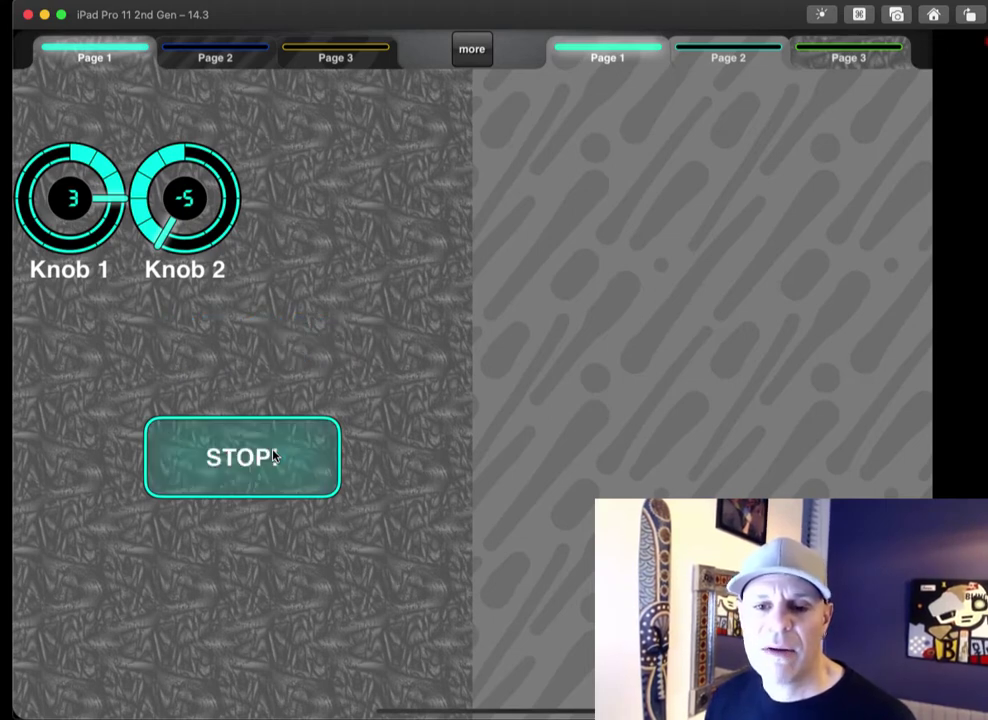
{"action": "left_click", "coordinate": [273, 456]}
{"action": "left_click", "coordinate": [273, 456]}
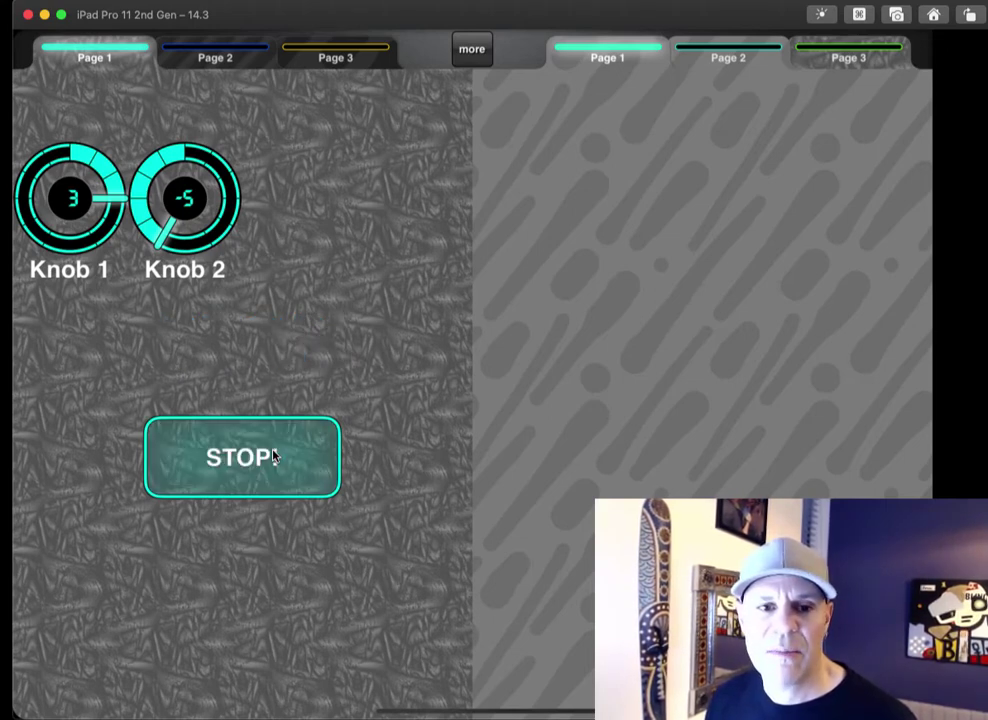
{"action": "left_click", "coordinate": [273, 456]}
{"action": "left_click", "coordinate": [273, 456]}
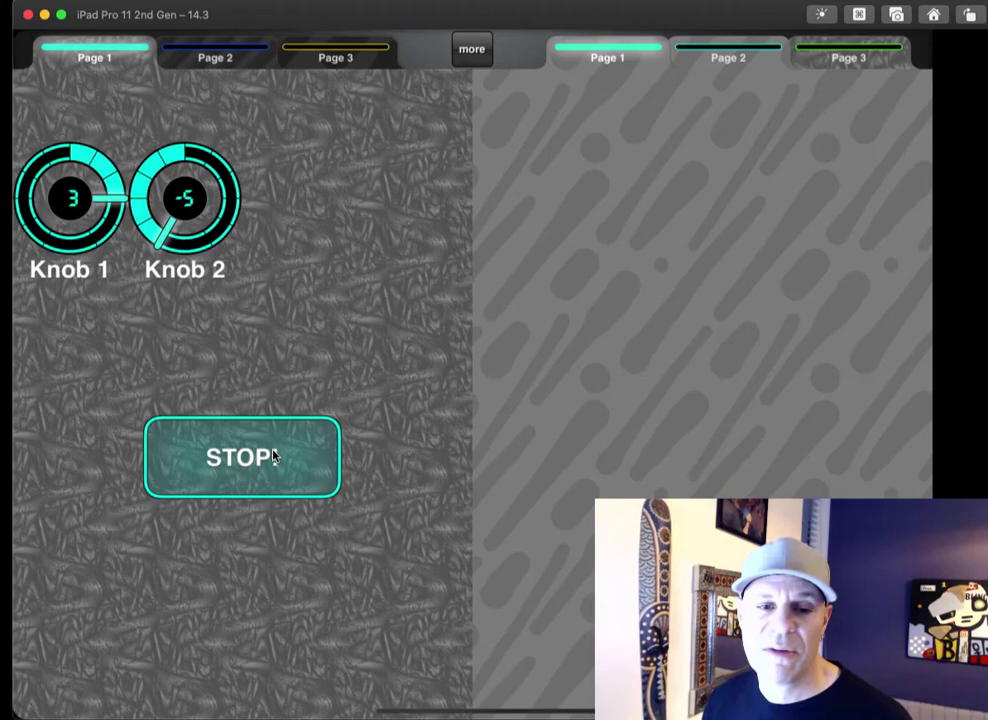
{"action": "left_click", "coordinate": [273, 456]}
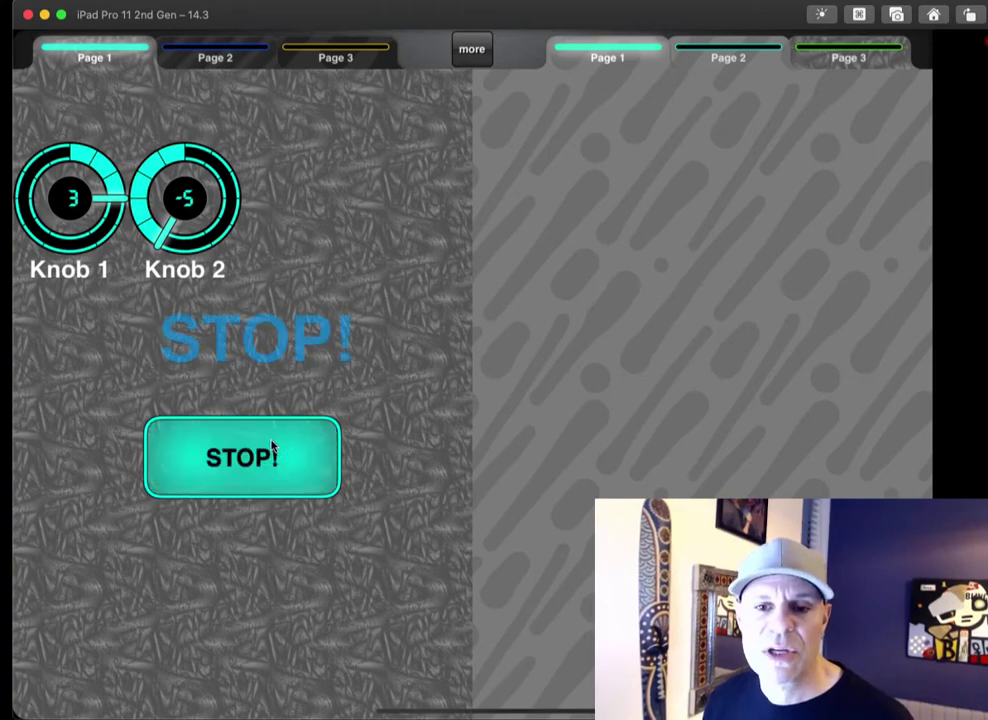
Step: In Design mode, switch the STOP! label to the LCD-style font
{"action": "left_click", "coordinate": [483, 60]}
{"action": "left_click", "coordinate": [462, 150]}
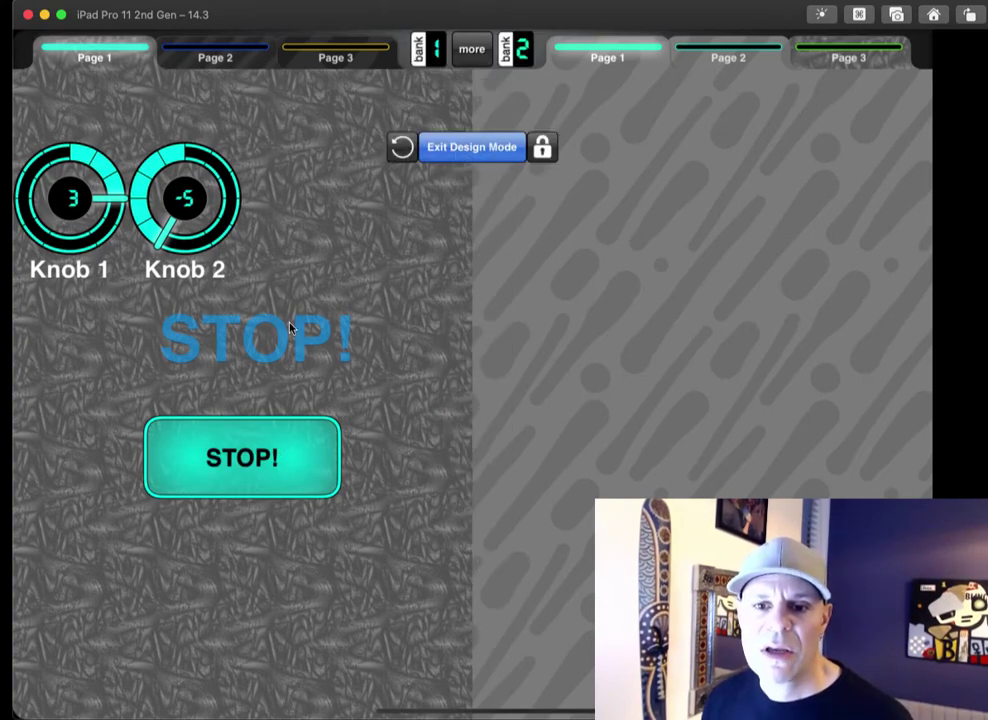
{"action": "left_click", "coordinate": [291, 328]}
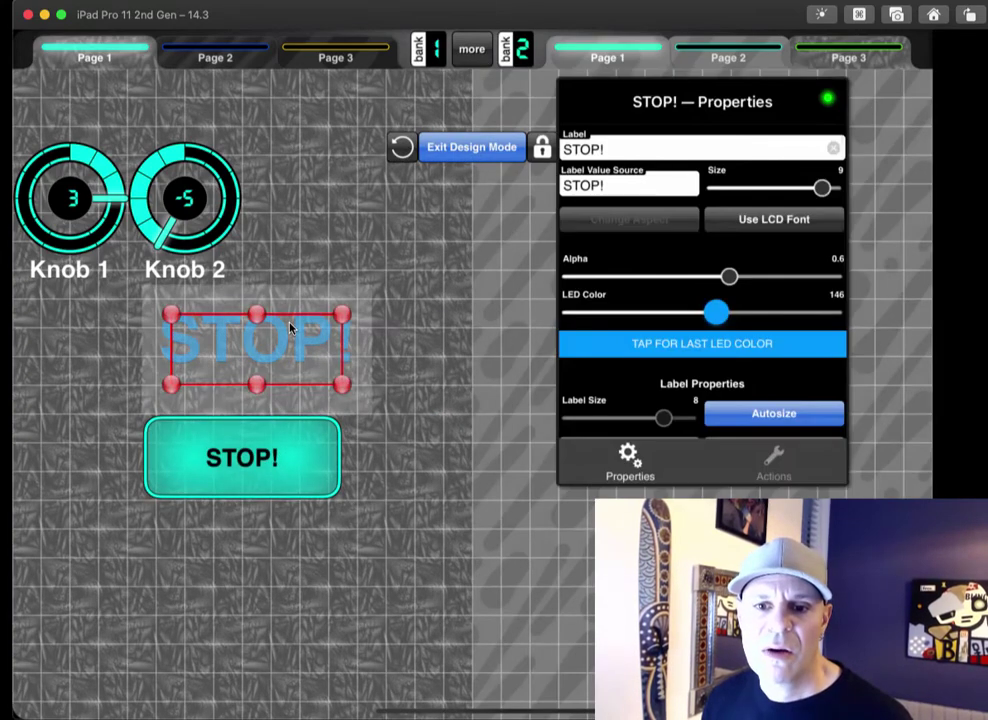
{"action": "left_click", "coordinate": [765, 222]}
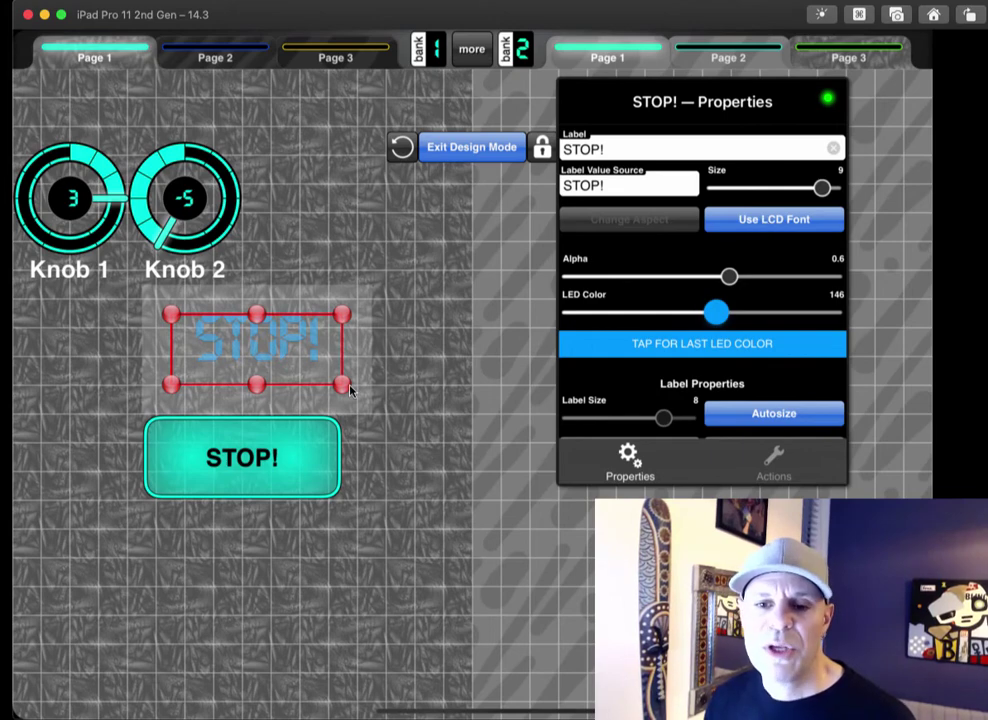
Step: Enlarge the label to size 10, nudge it left, and set Alpha 0.9 and LED Color 92
{"action": "left_click_drag", "start_coordinate": [343, 384], "coordinate": [398, 410]}
{"action": "left_click_drag", "start_coordinate": [316, 357], "coordinate": [292, 356]}
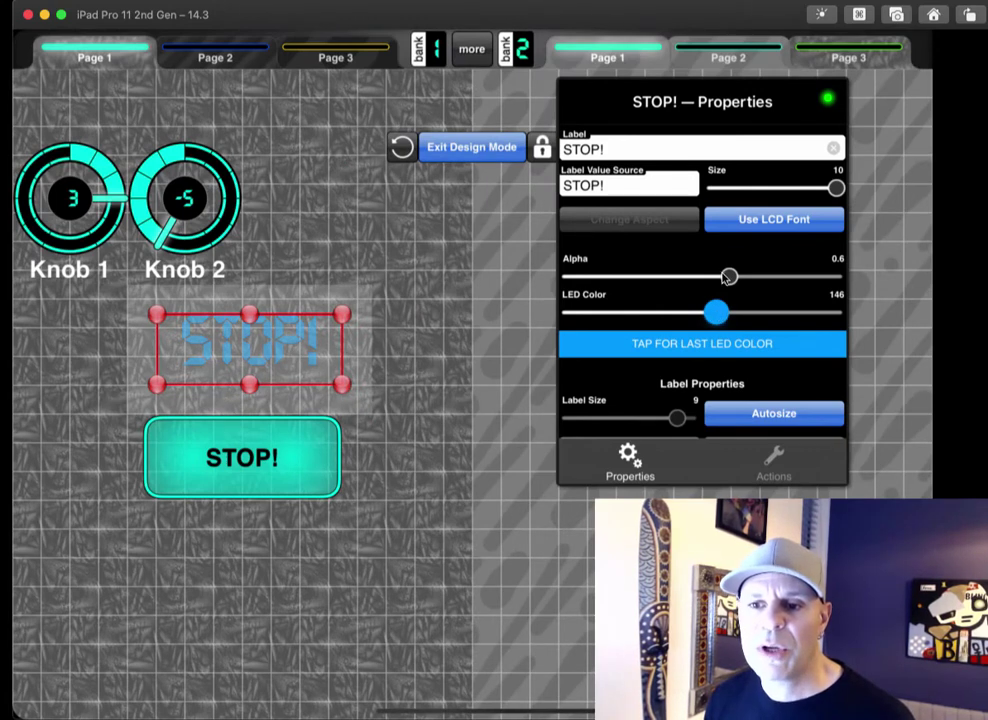
{"action": "left_click_drag", "start_coordinate": [729, 276], "coordinate": [809, 277]}
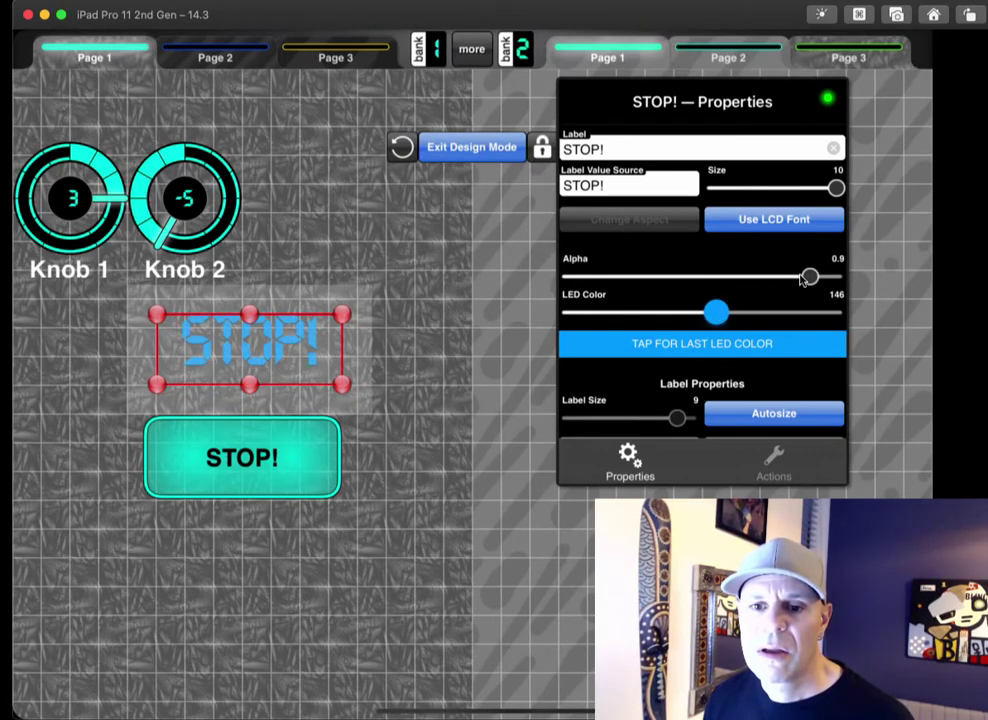
{"action": "left_click_drag", "start_coordinate": [718, 313], "coordinate": [647, 316]}
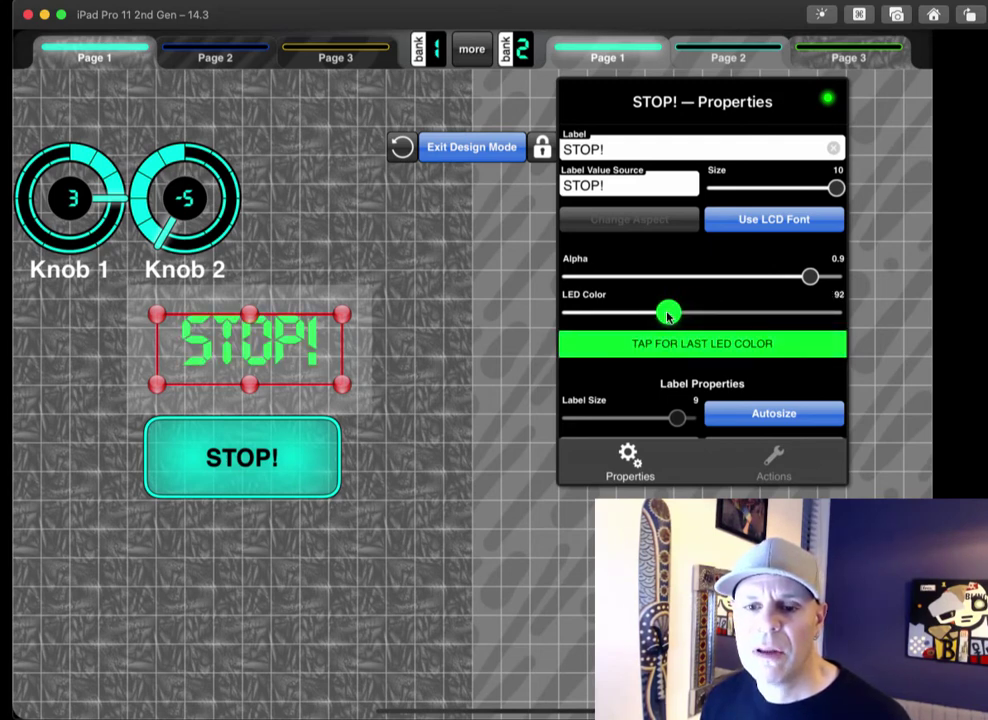
{"action": "left_click", "coordinate": [505, 146]}
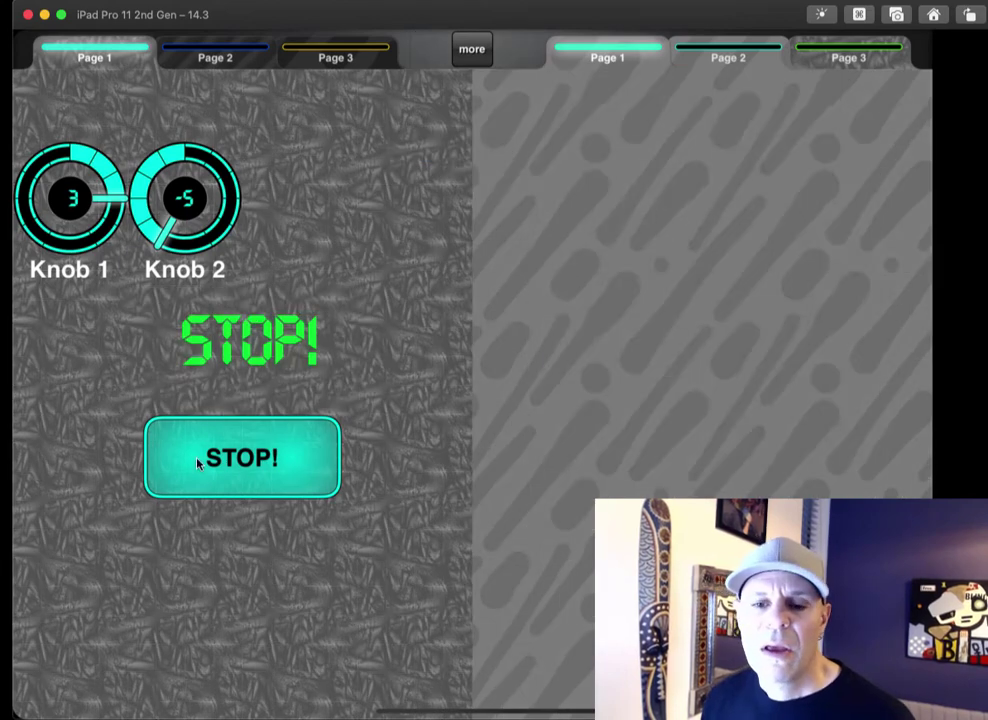
{"action": "left_click", "coordinate": [257, 468]}
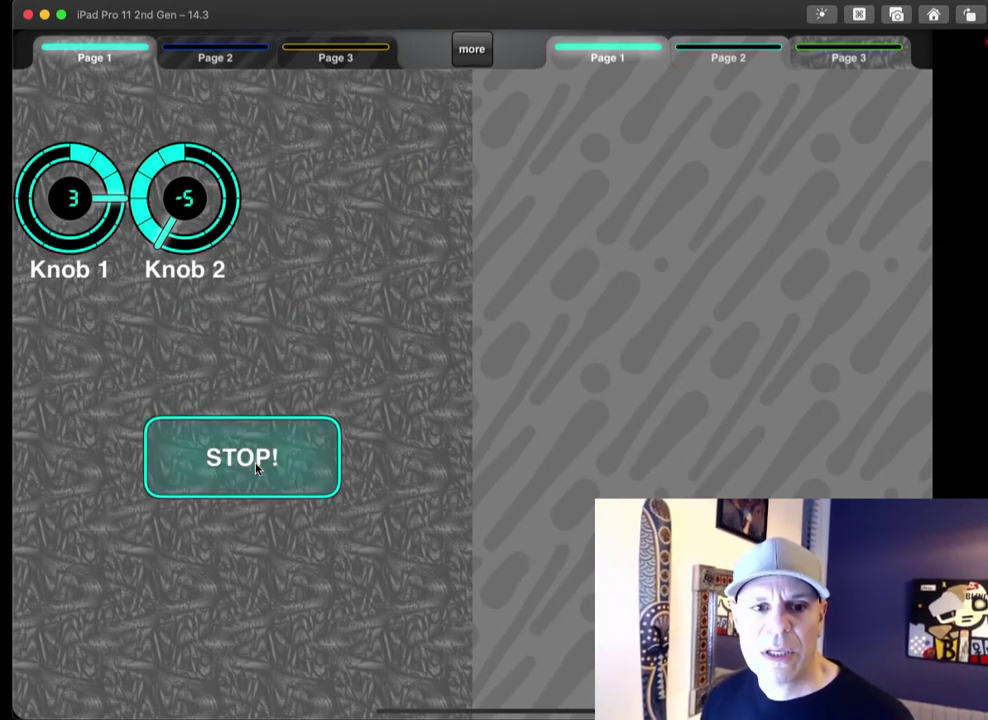